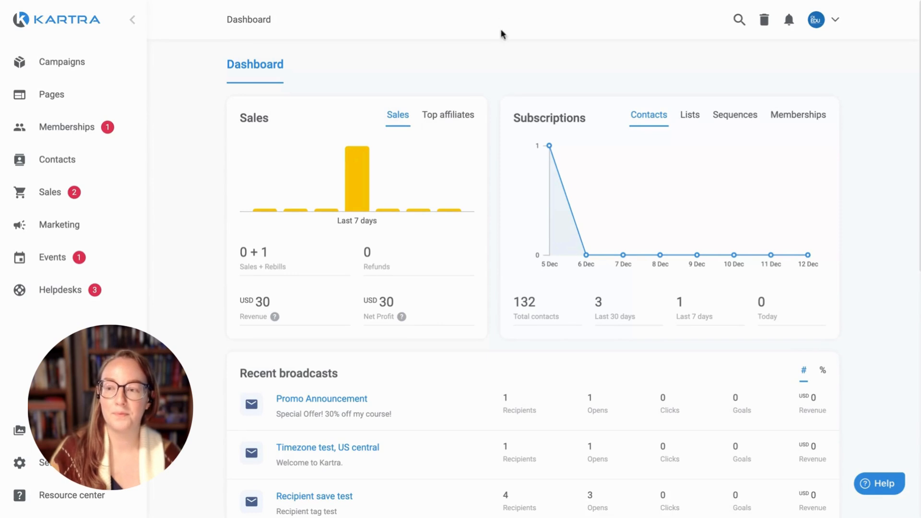
- Expand the Contacts section in the Kartra sidebar to show its pages
left_click(54, 167)
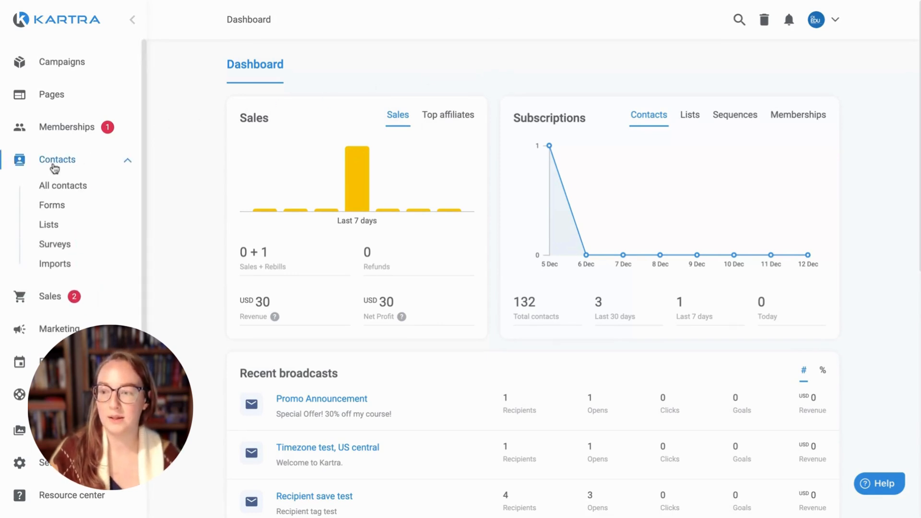
- Go to Contacts Imports, showing the Draft, Declined and Expired imports
left_click(54, 264)
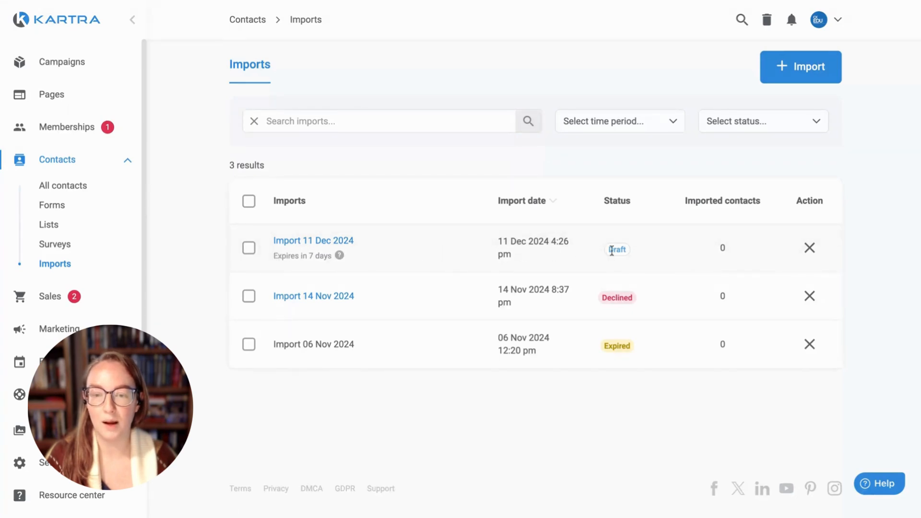
- Resume the 11 Dec 2024 draft import and accept its 2 reviewed records
left_click(311, 249)
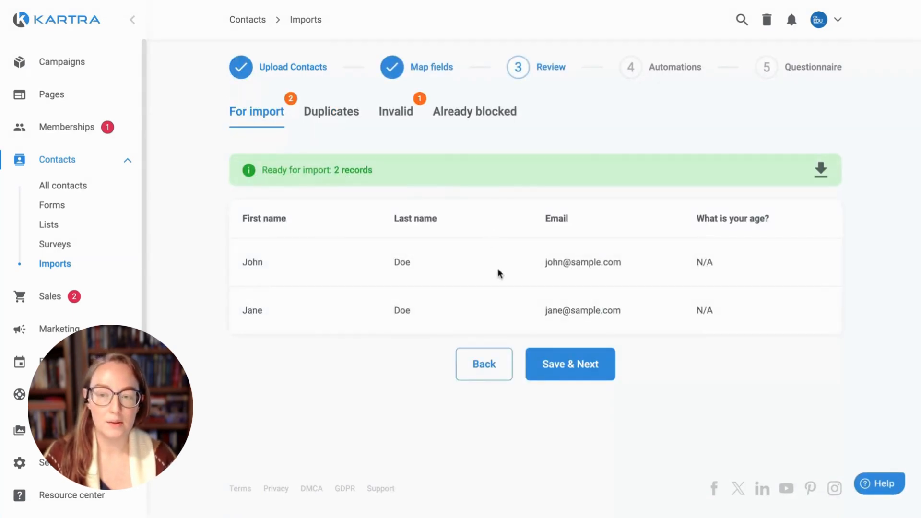
left_click(574, 369)
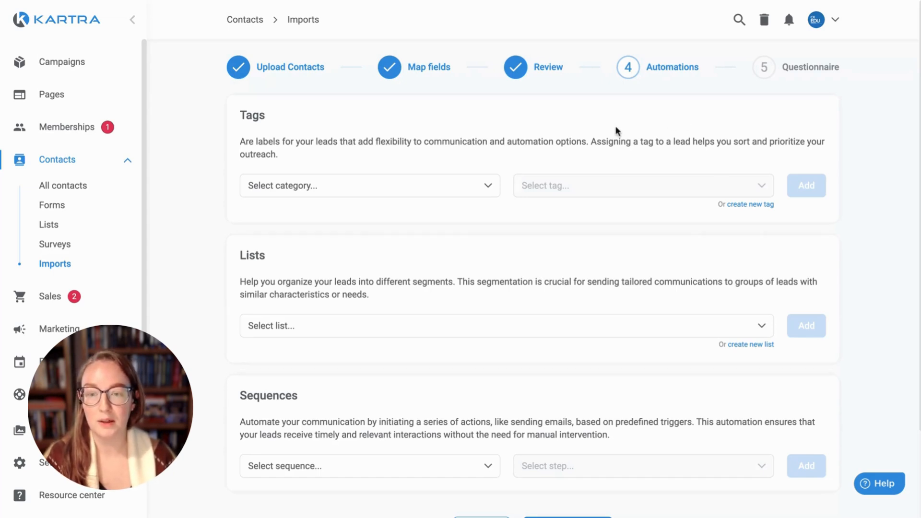
- Set the import's tag category to No category, leaving the tag unselected
left_click(335, 191)
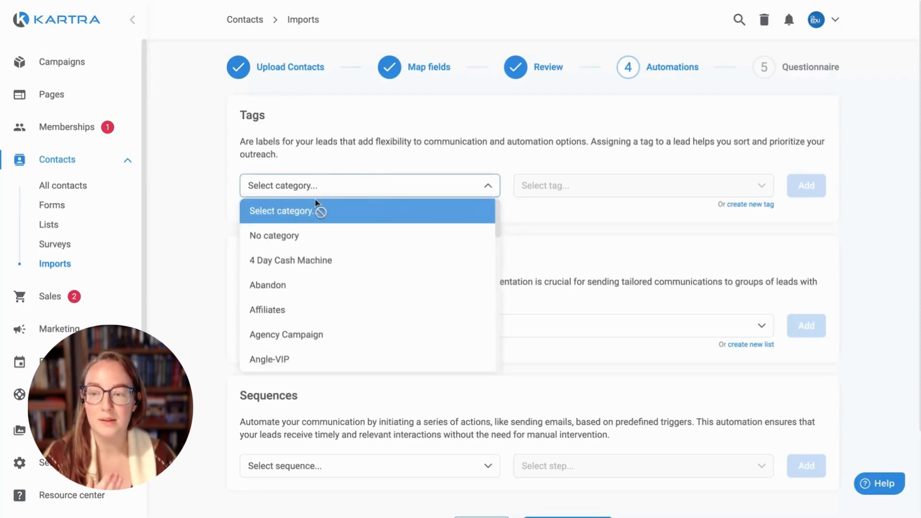
left_click(396, 243)
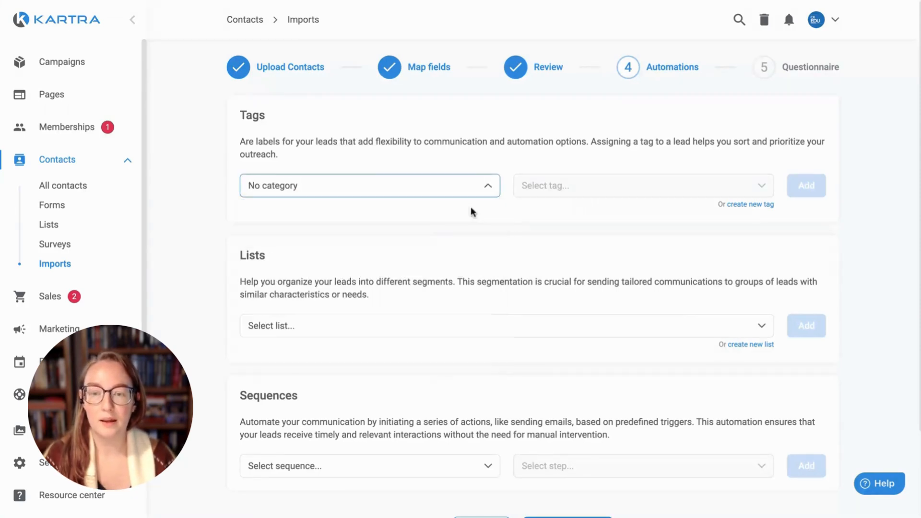
left_click(623, 187)
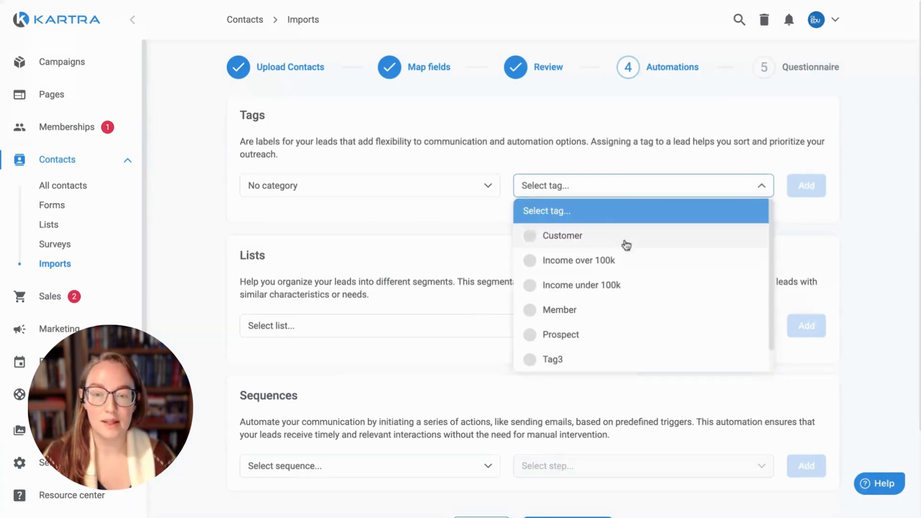
left_click(792, 222)
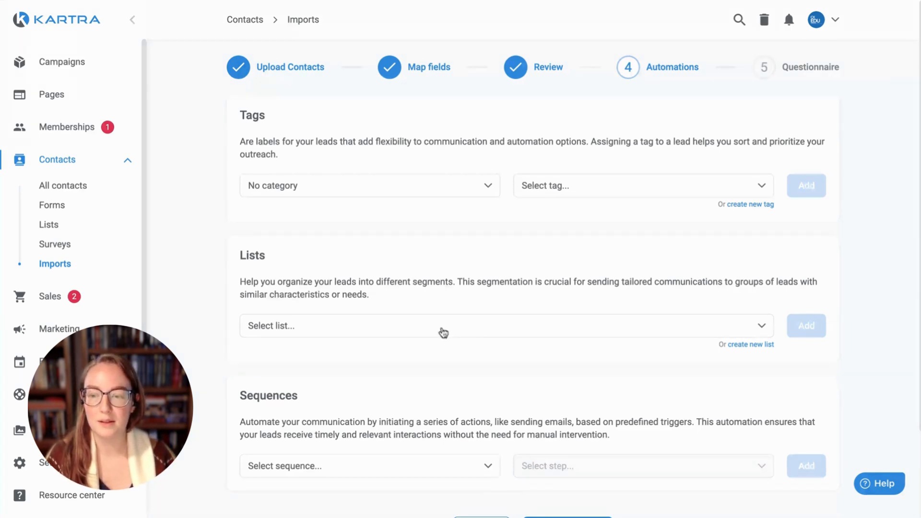
left_click(424, 331)
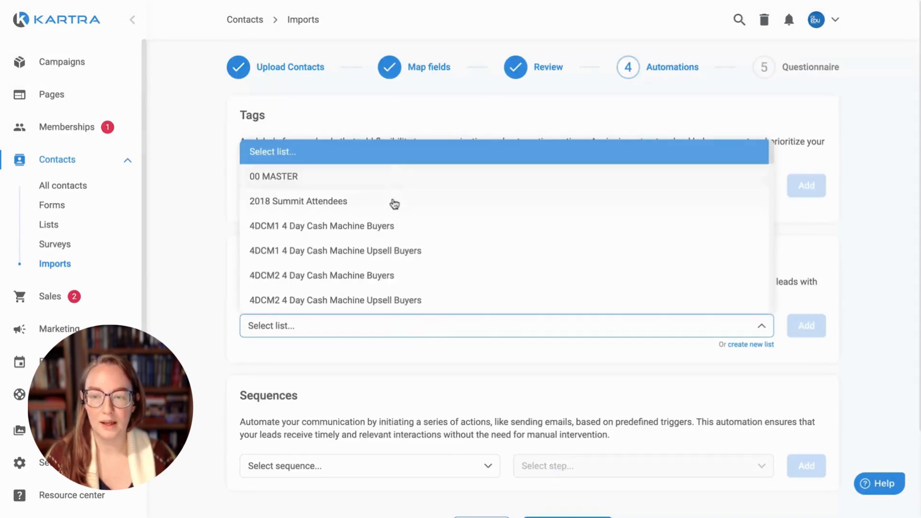
- Add the imported contacts to the 00 MASTER list and save the automations
left_click(532, 354)
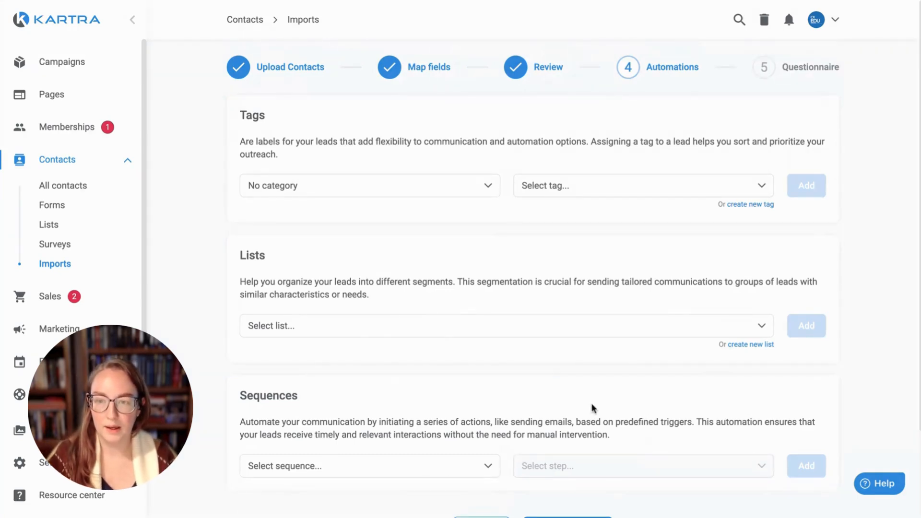
left_click(411, 324)
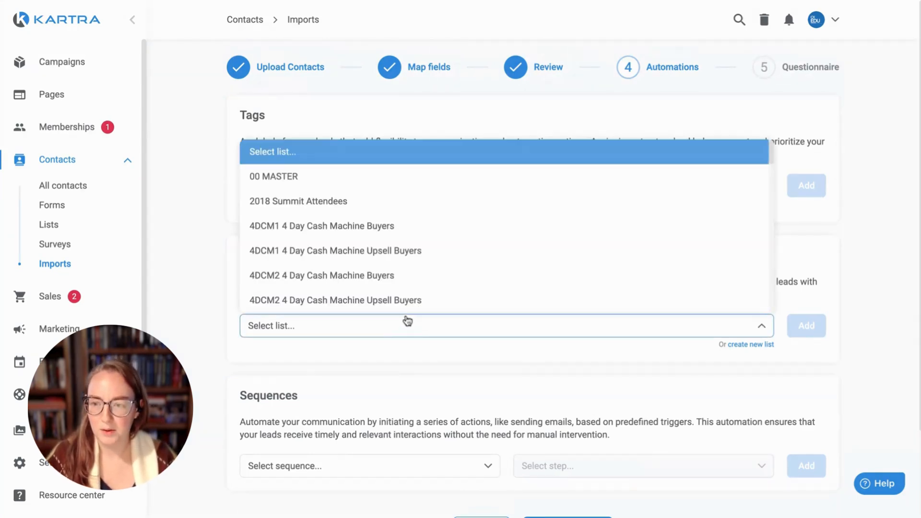
left_click(343, 179)
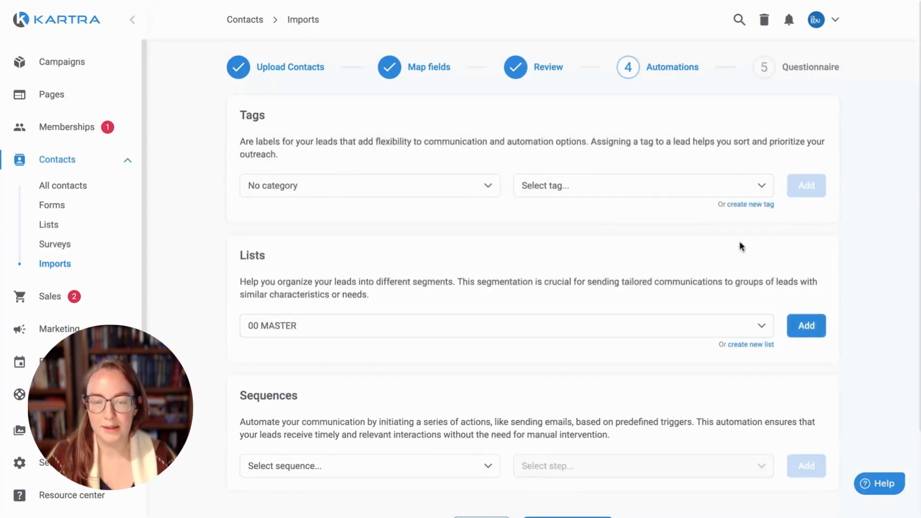
left_click(796, 330)
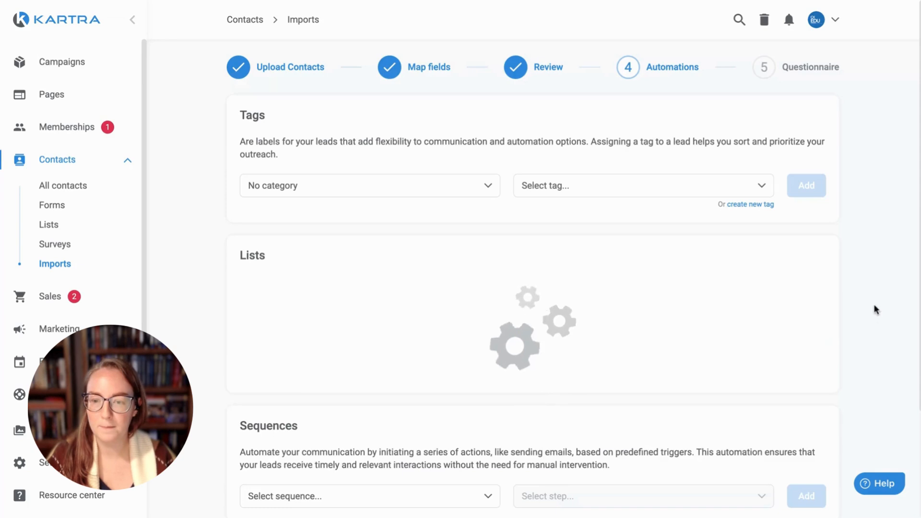
scroll(853, 312, "down", 3)
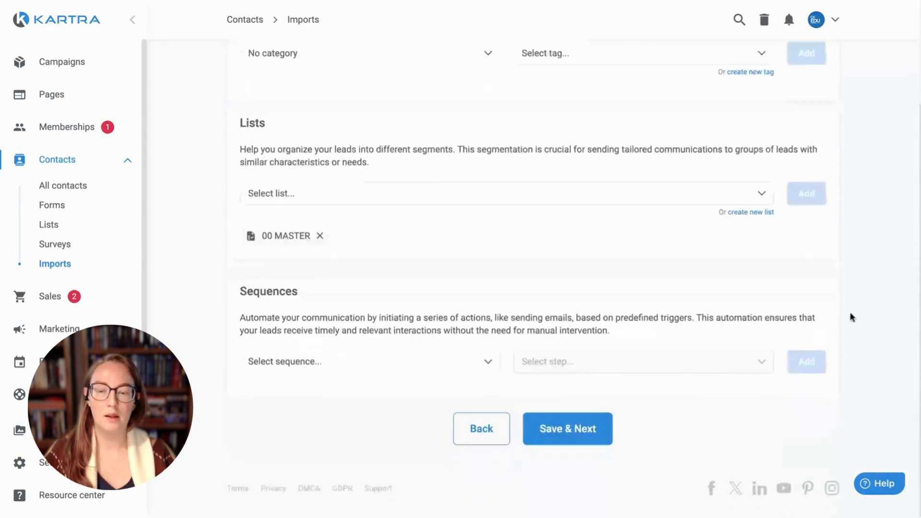
left_click(583, 429)
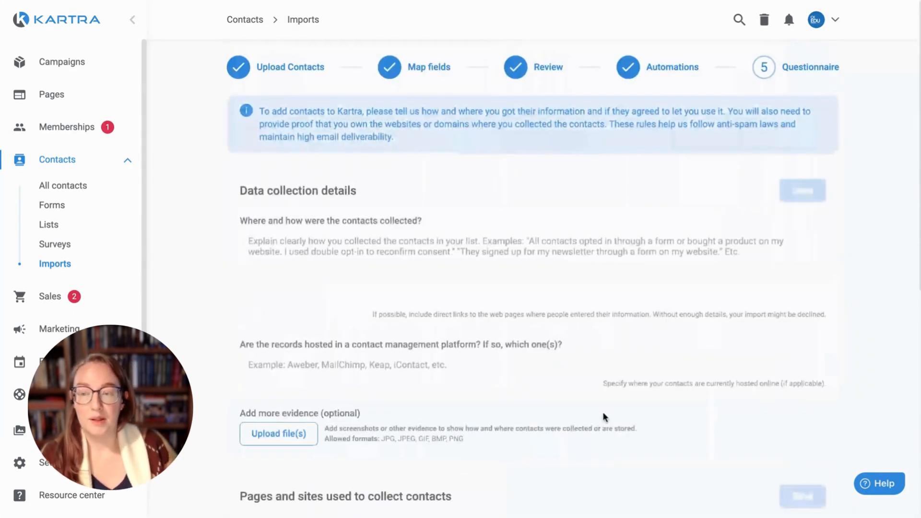
left_click(679, 279)
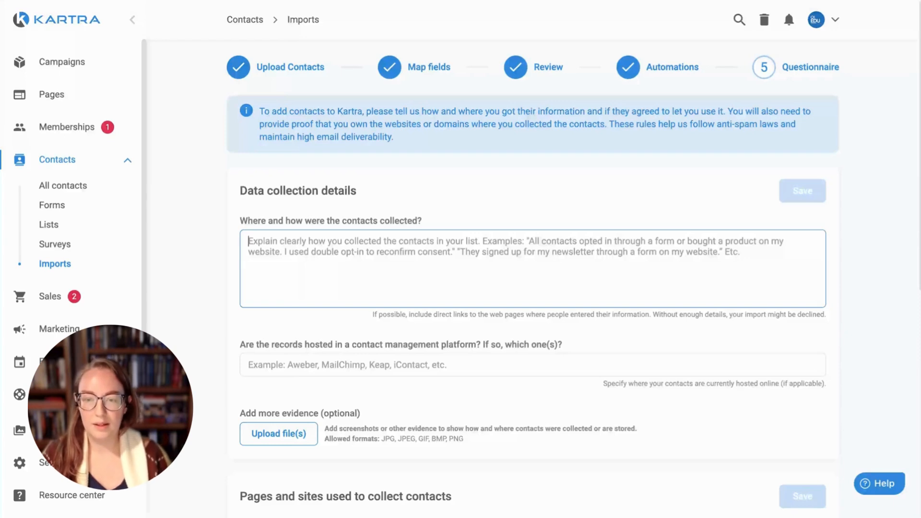
scroll(300, 280, "down", 1)
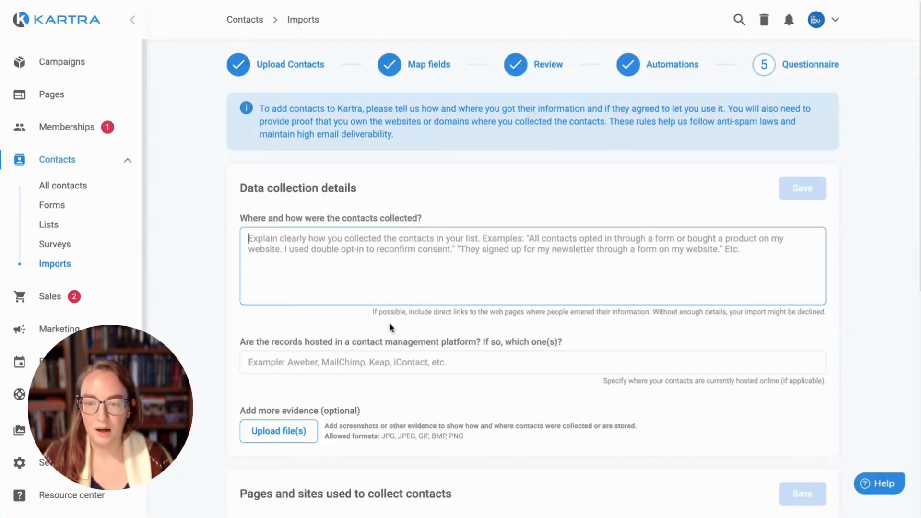
left_click_drag(375, 313, 541, 313)
left_click(574, 321)
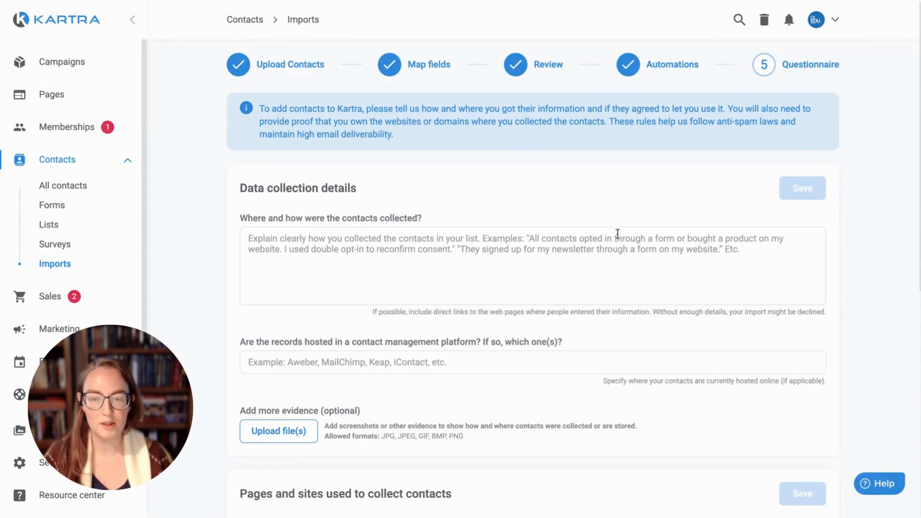
left_click(638, 248)
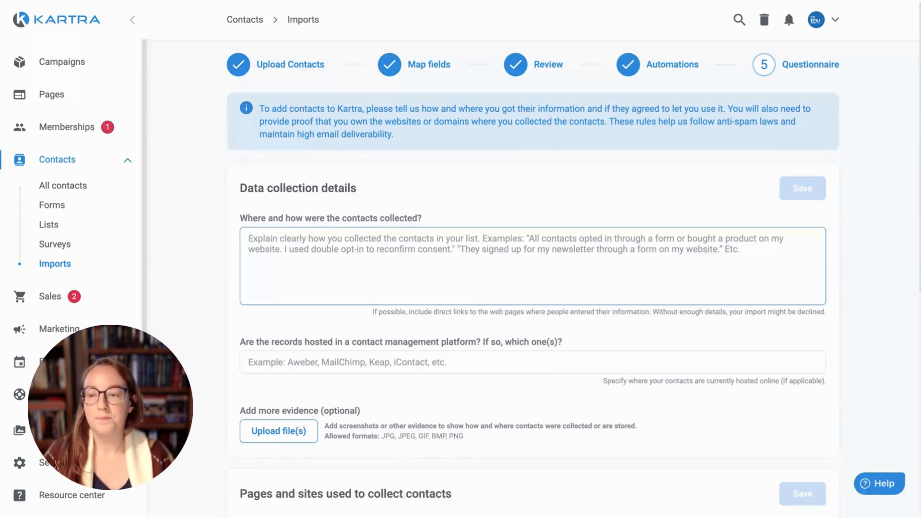
type("P")
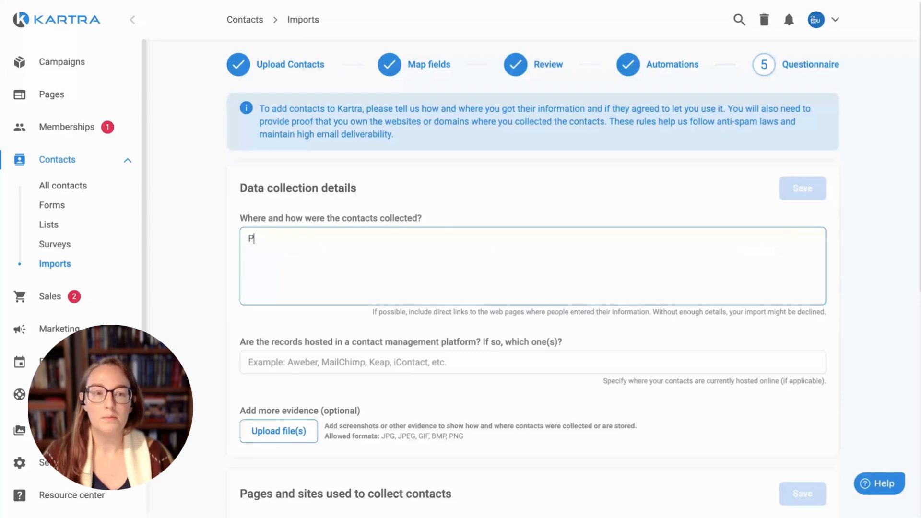
type("eople signed u")
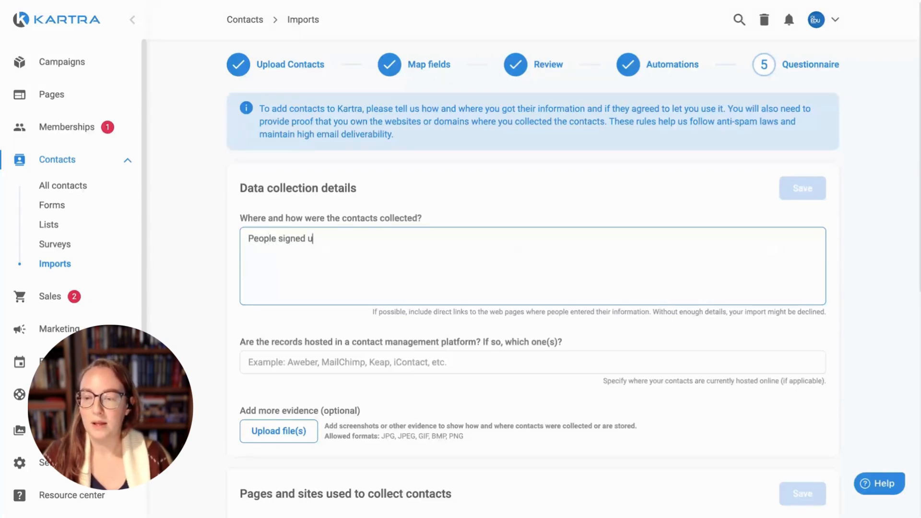
type("p on my website ")
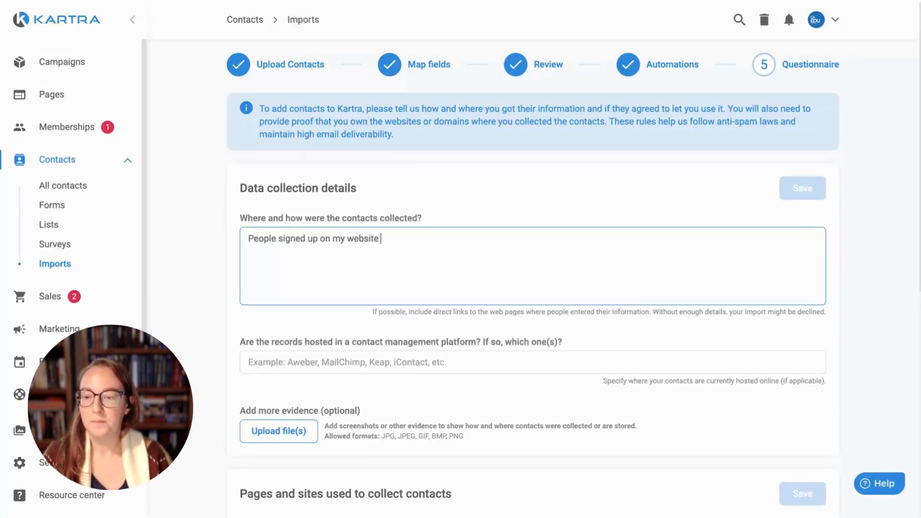
type("at w")
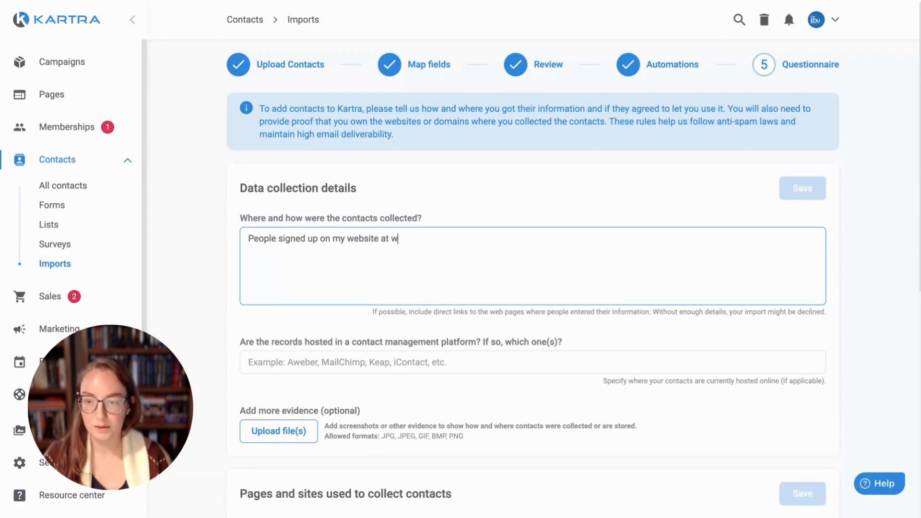
type("ww.domain.com")
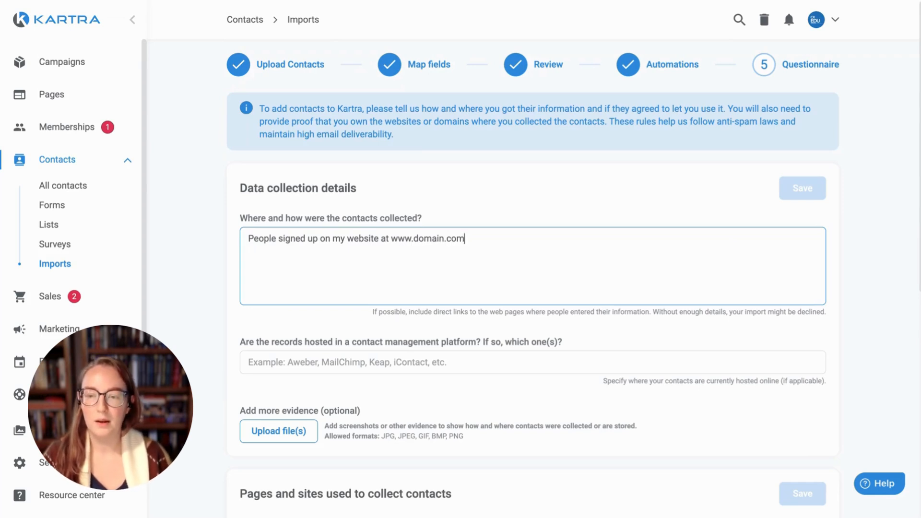
type(" through an ")
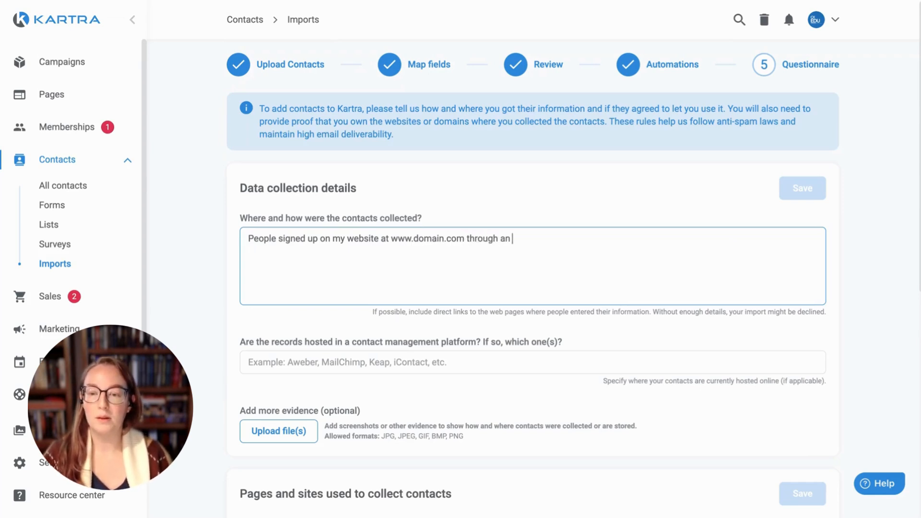
type("opt-in ")
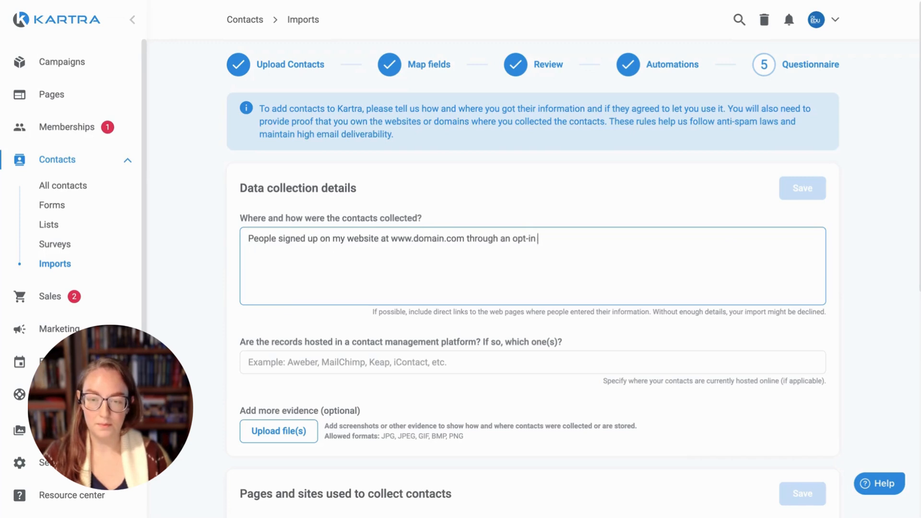
type("form on the home page.")
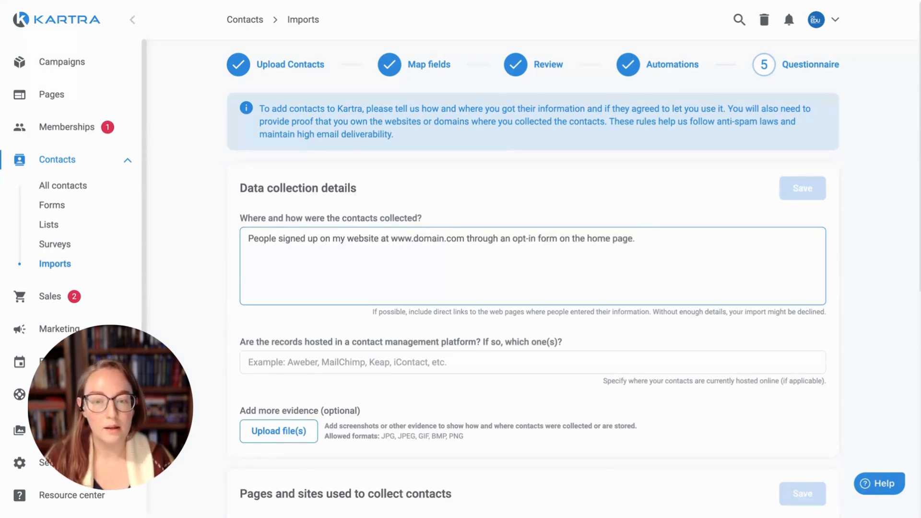
type(" I st")
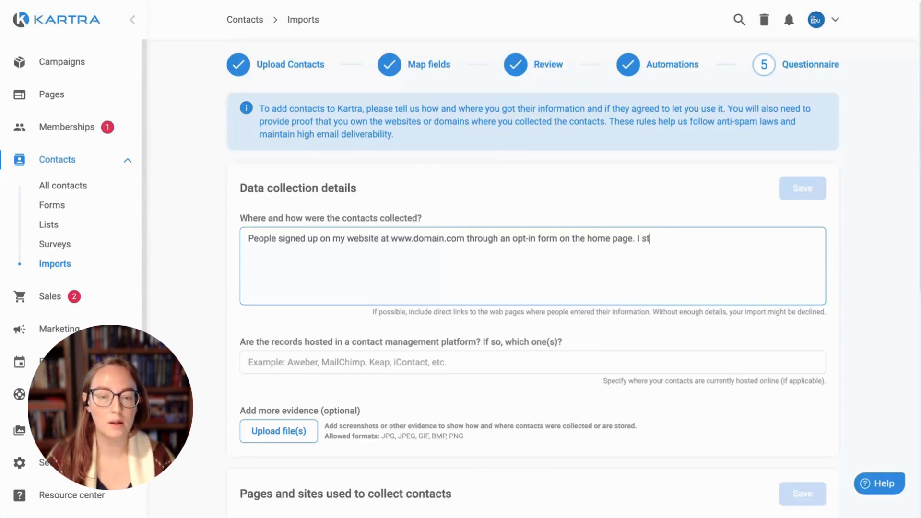
type("oree the contacts in M")
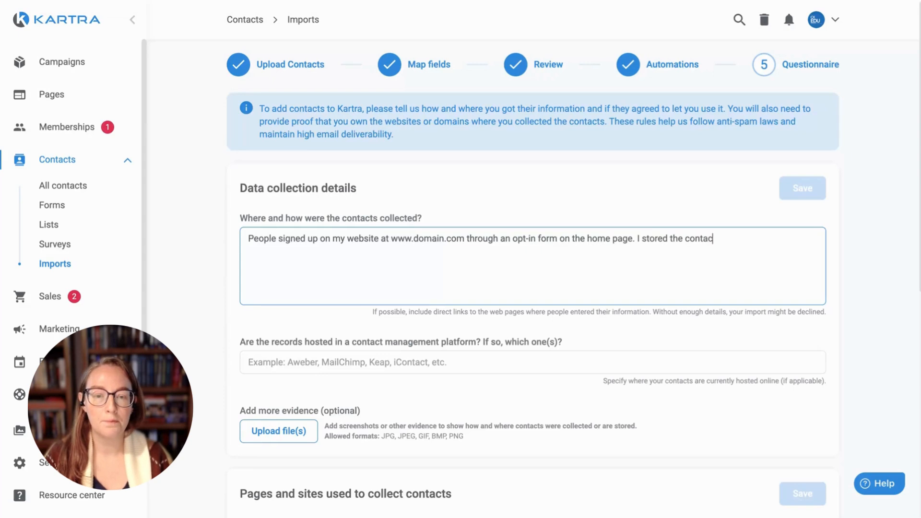
key("BackSpace")
type("M")
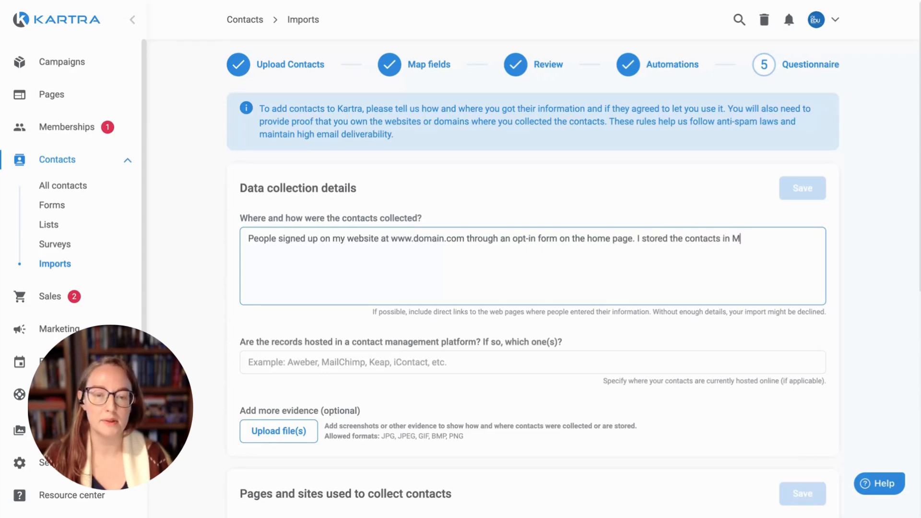
type("ailChimp")
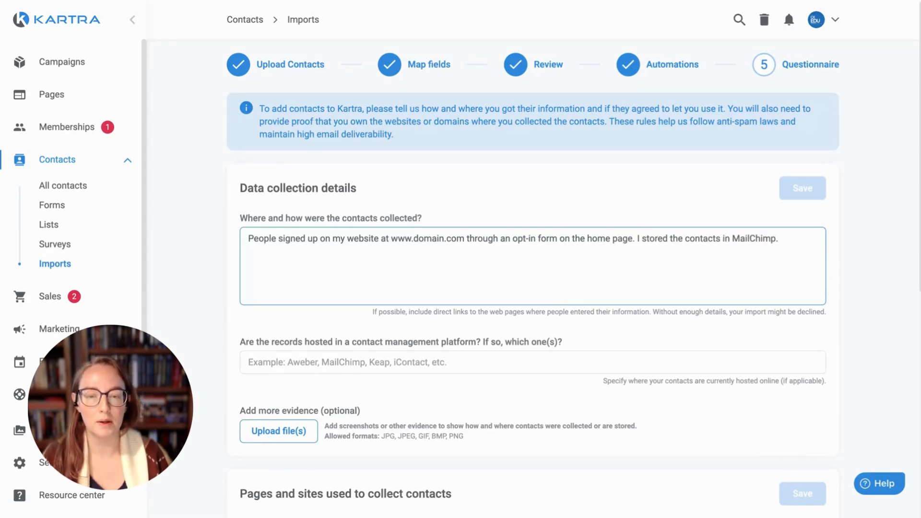
type(" and")
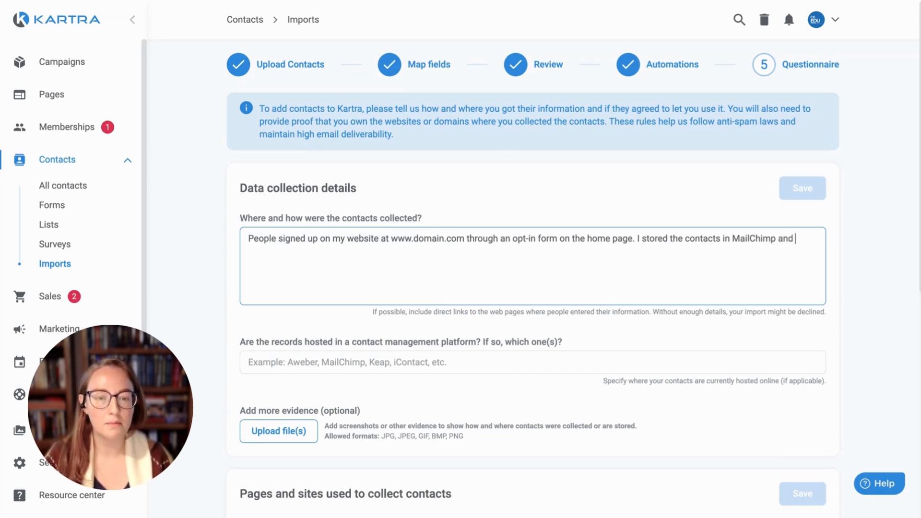
type(" sent")
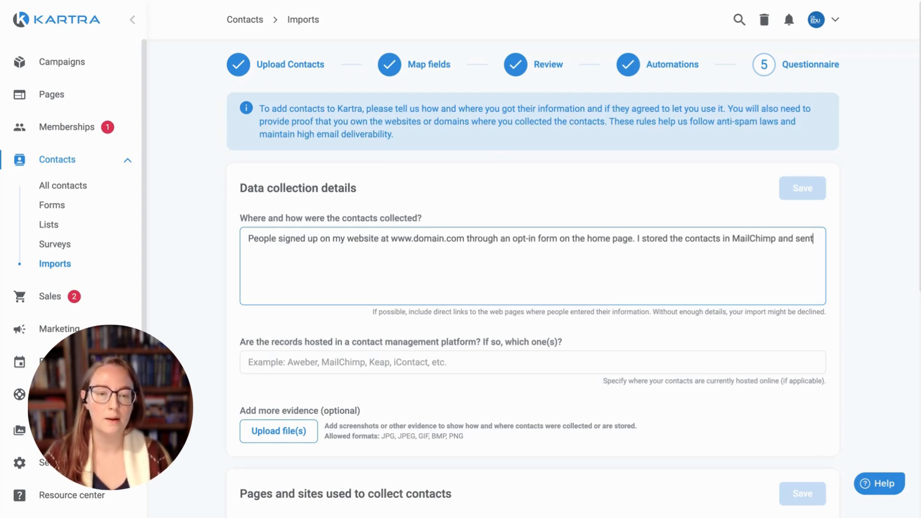
type("my last ")
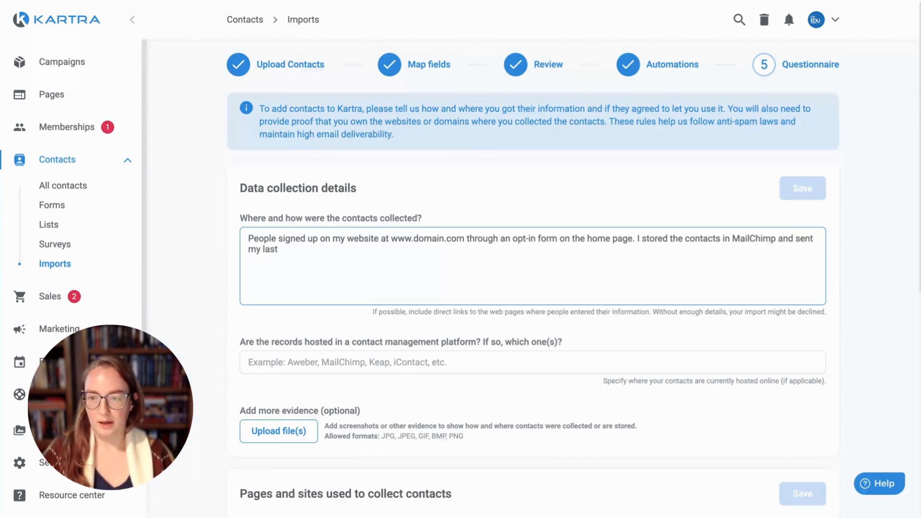
type("message to them")
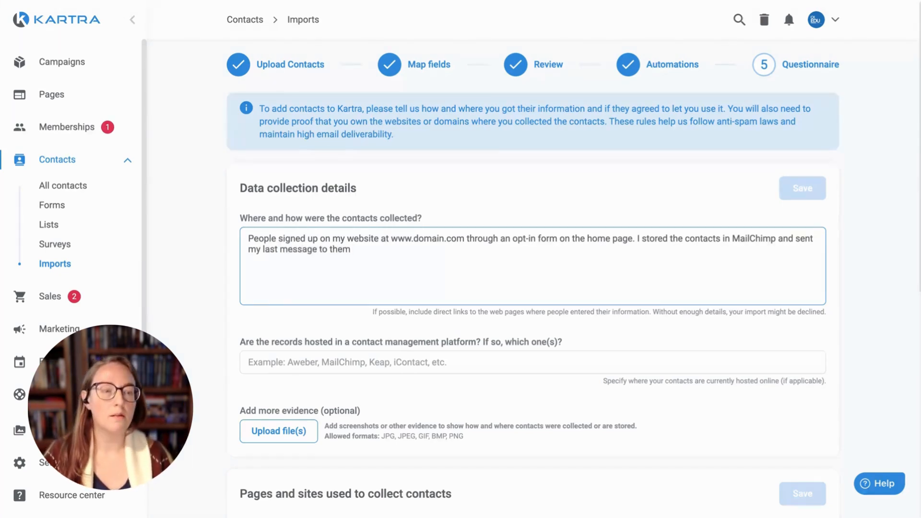
type(" a week ago.")
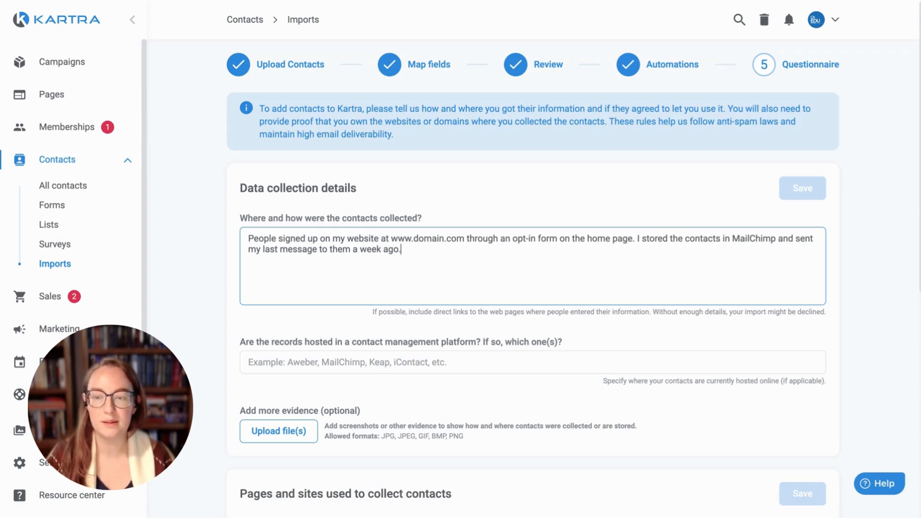
left_click_drag(249, 239, 634, 244)
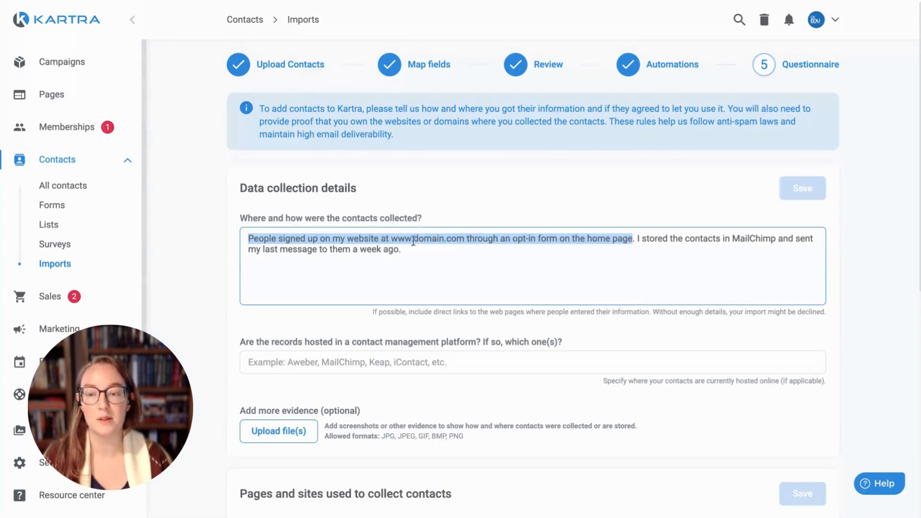
- Enter MailChimp as the platform hosting the contacts
left_click(446, 359)
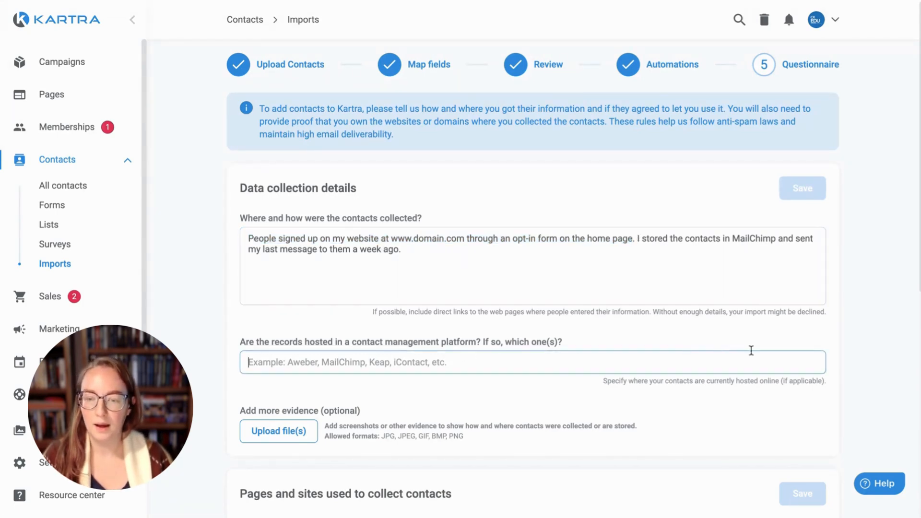
type("MailChimp")
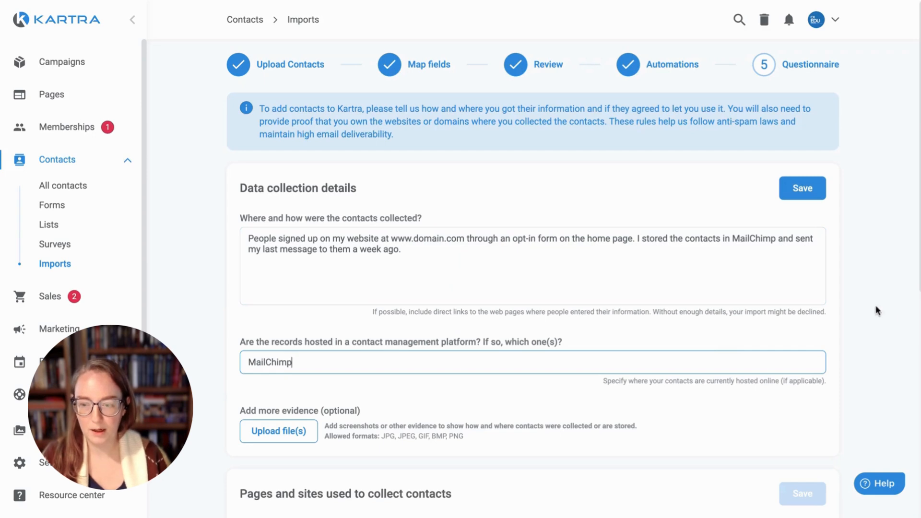
scroll(581, 394, "down", 1)
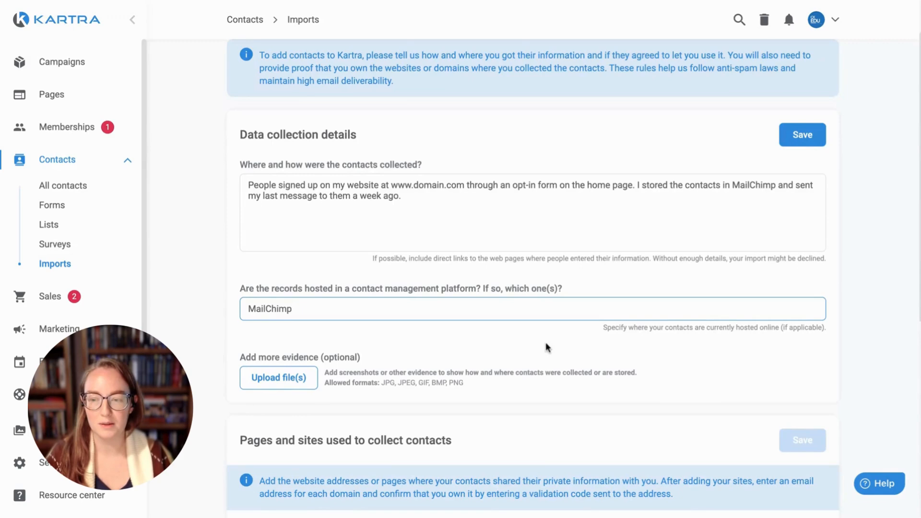
scroll(692, 335, "down", 3)
scroll(726, 333, "down", 2)
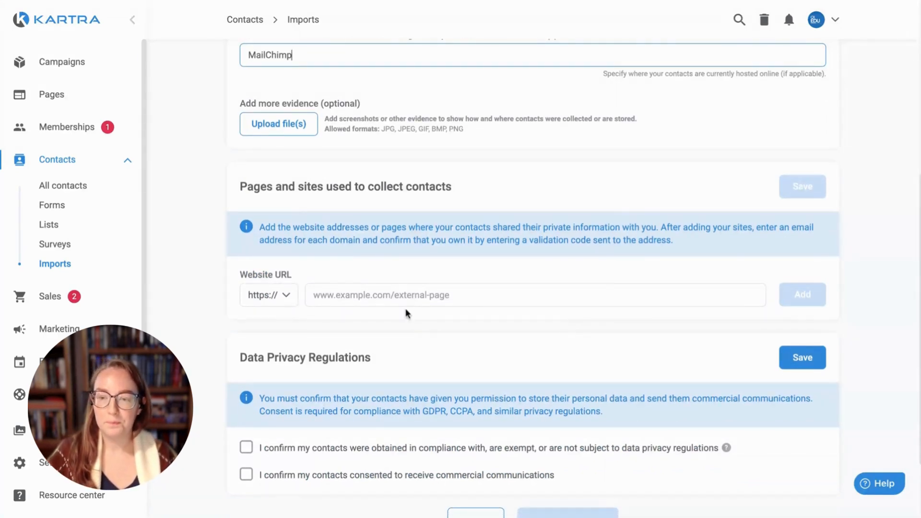
left_click(447, 292)
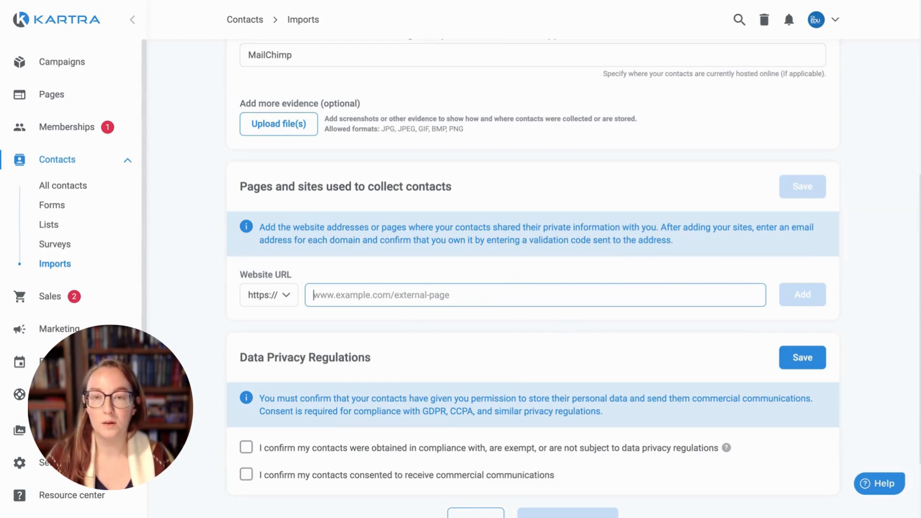
type("www.domain.com")
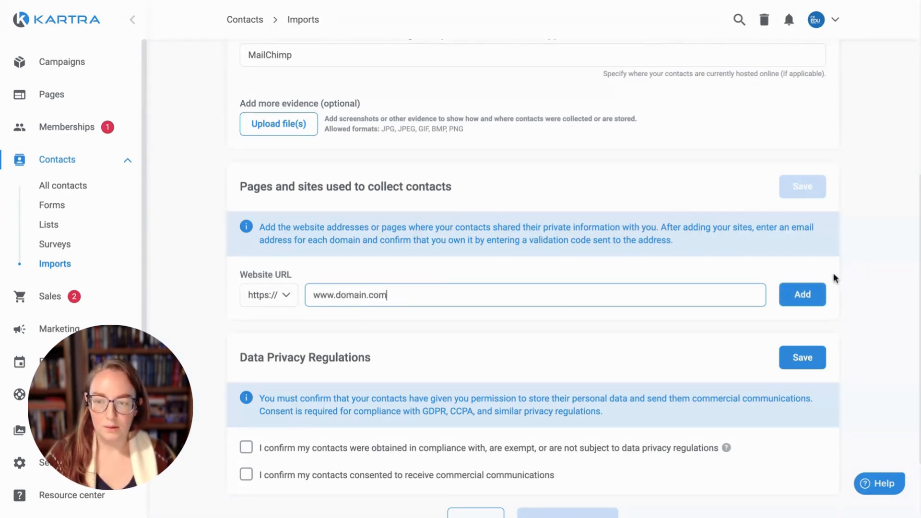
left_click(804, 293)
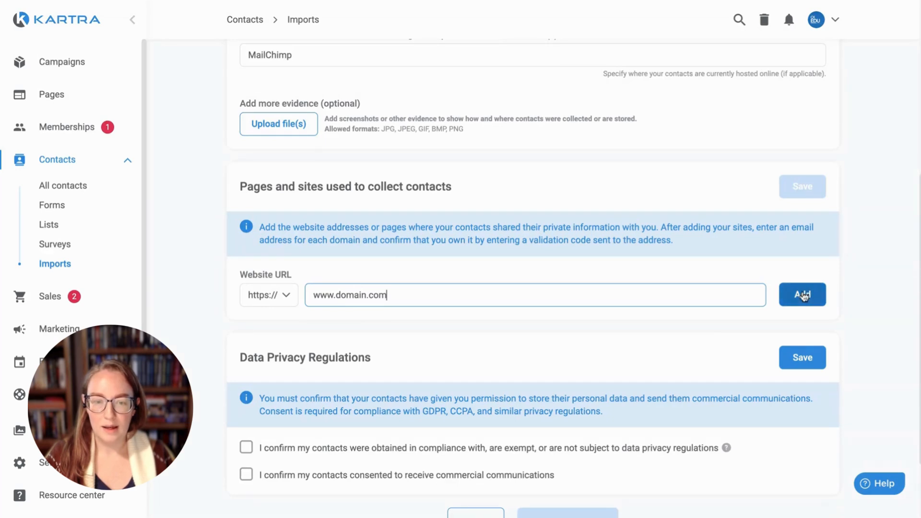
scroll(831, 269, "down", 2)
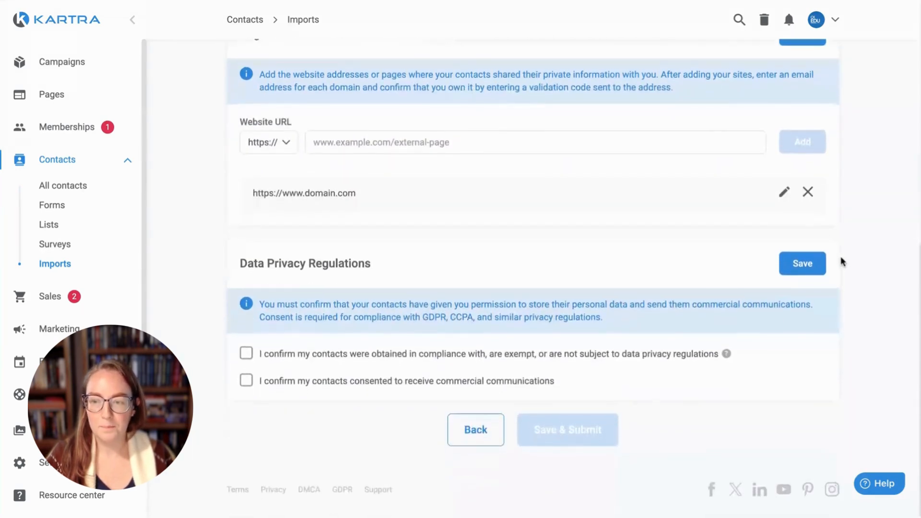
scroll(839, 255, "up", 4)
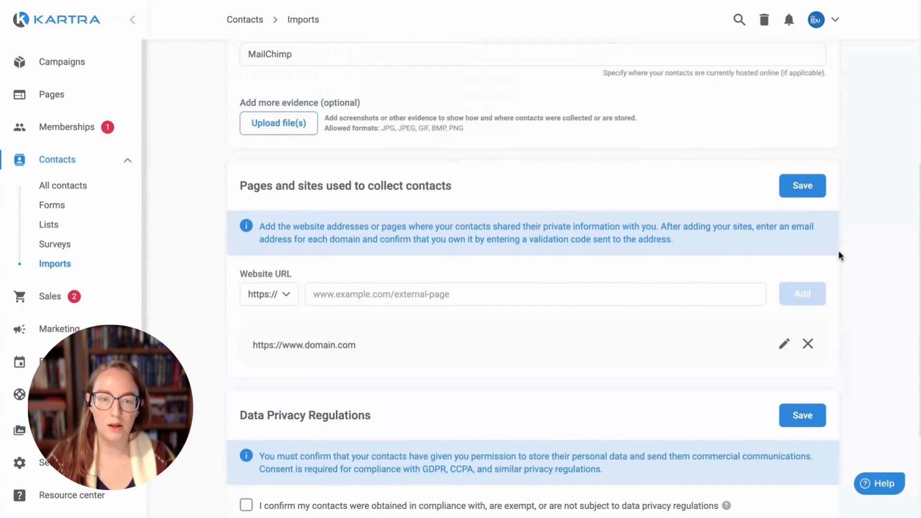
left_click(802, 188)
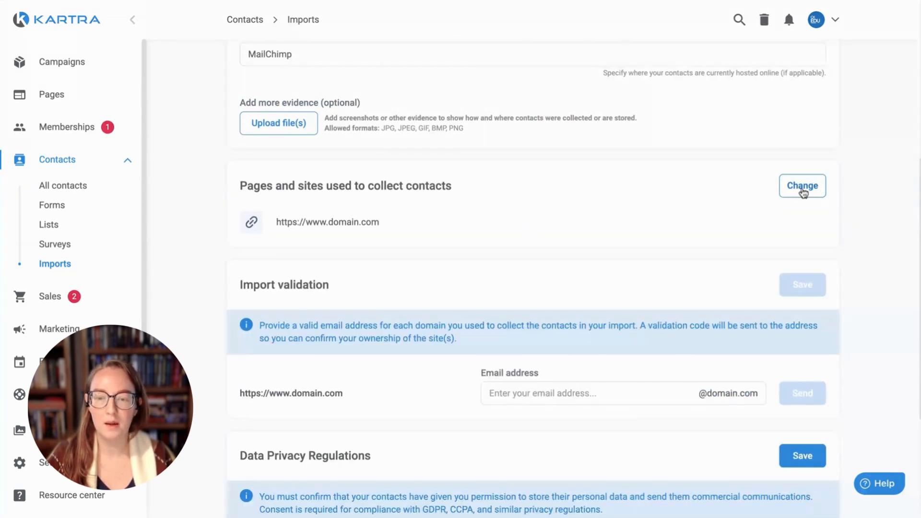
scroll(728, 289, "down", 3)
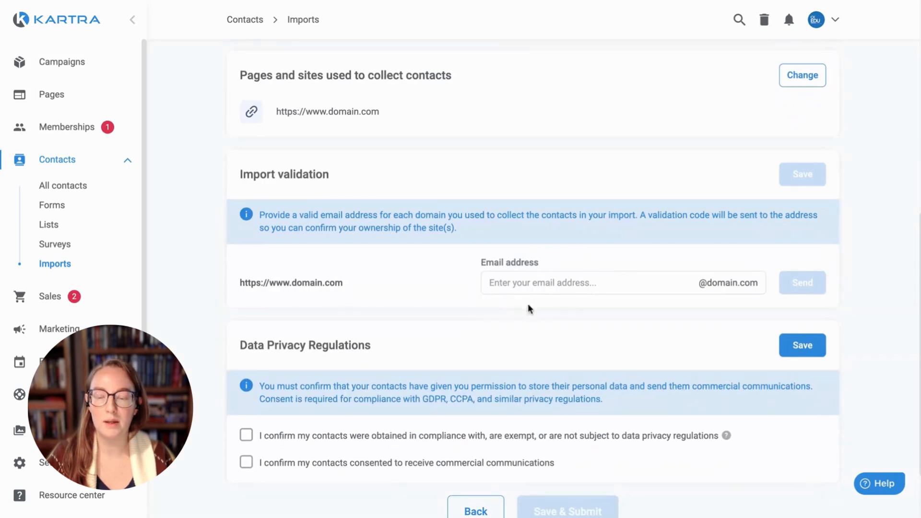
left_click(698, 282)
left_click_drag(766, 287, 675, 289)
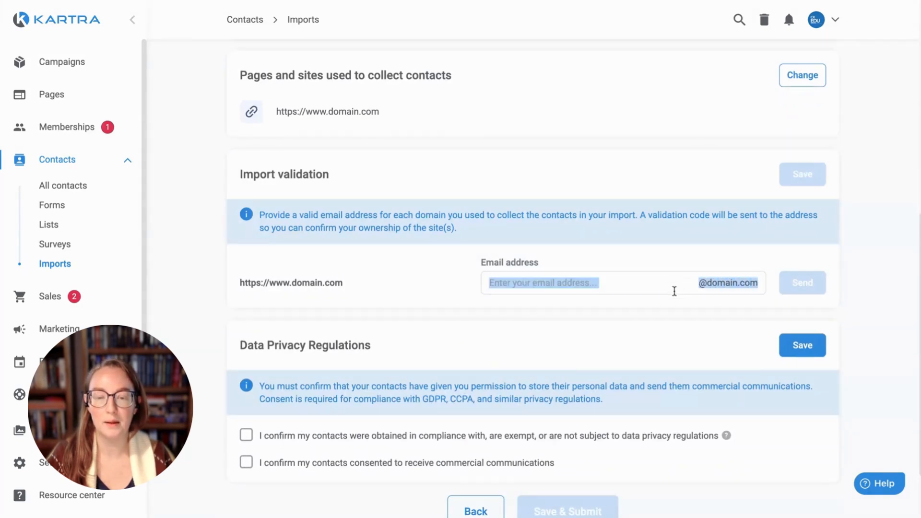
left_click(705, 305)
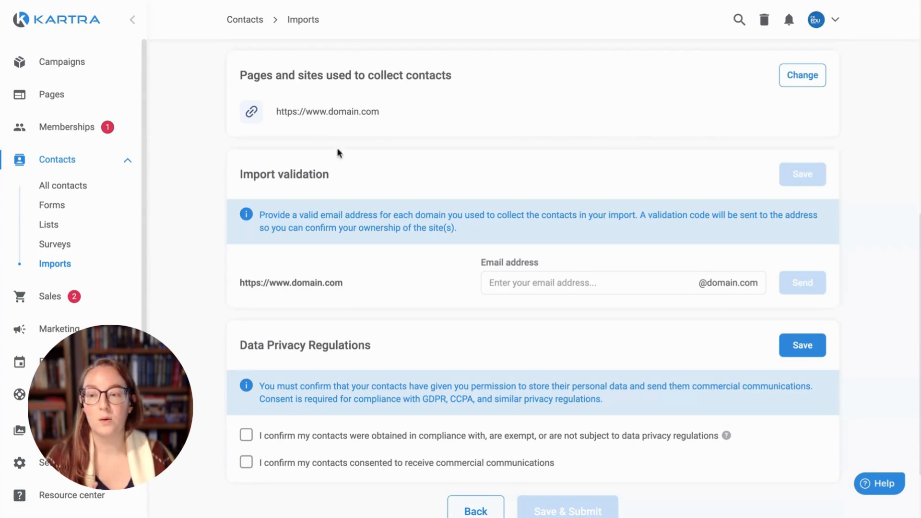
left_click_drag(277, 111, 363, 109)
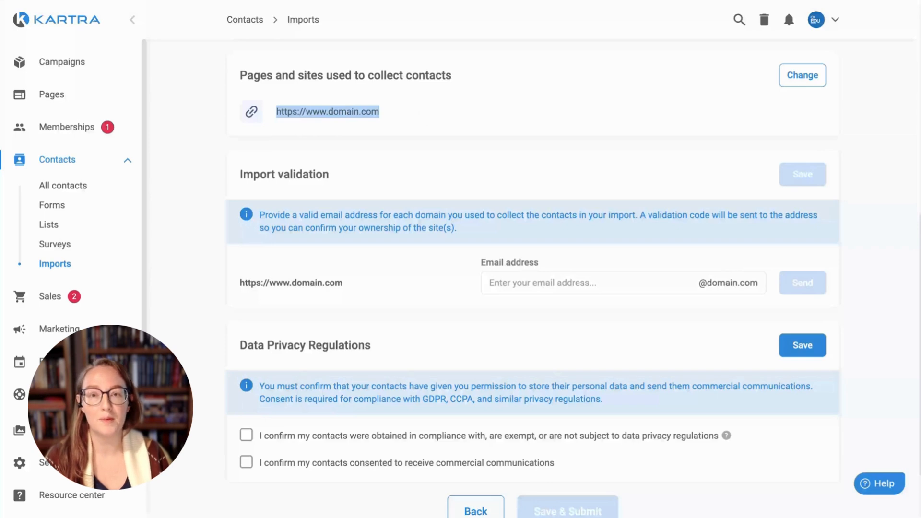
left_click(799, 83)
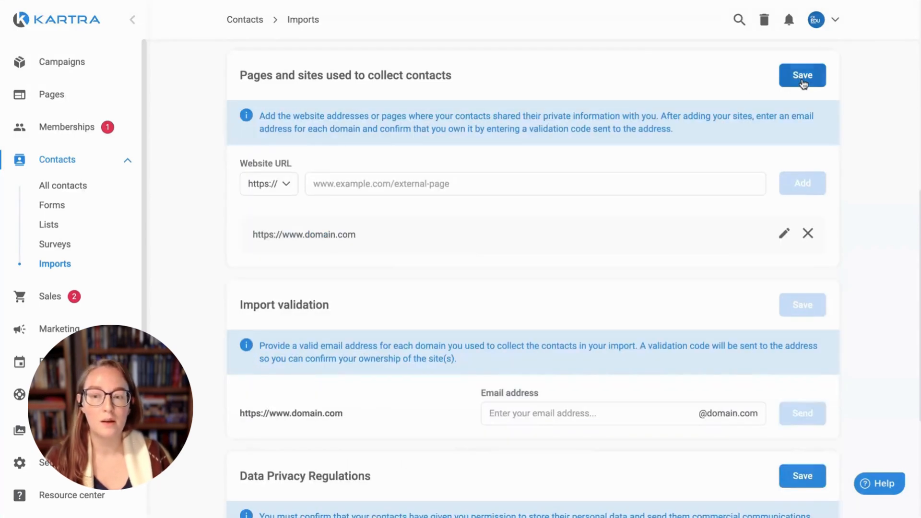
left_click(345, 184)
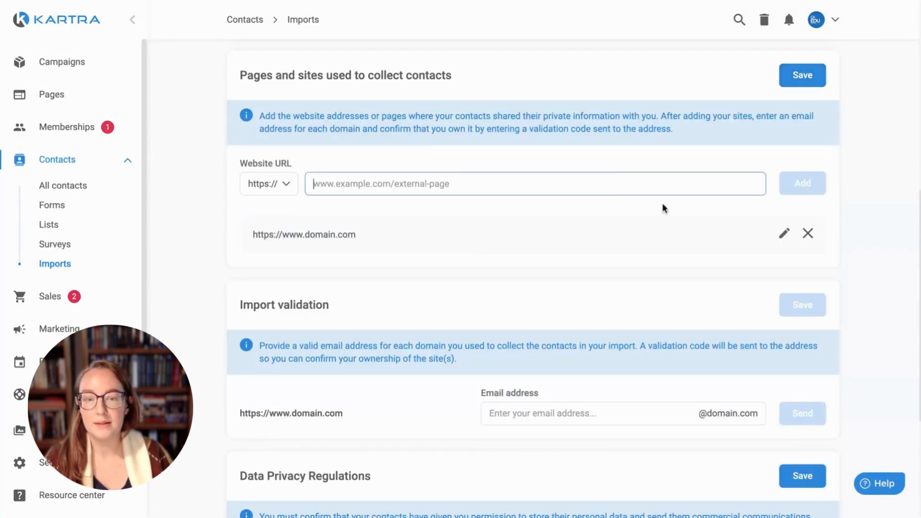
left_click(808, 233)
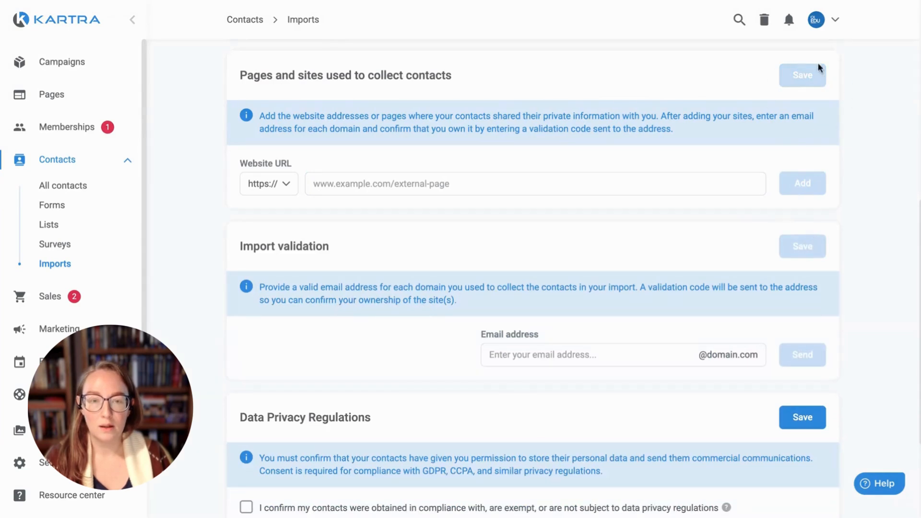
left_click(413, 179)
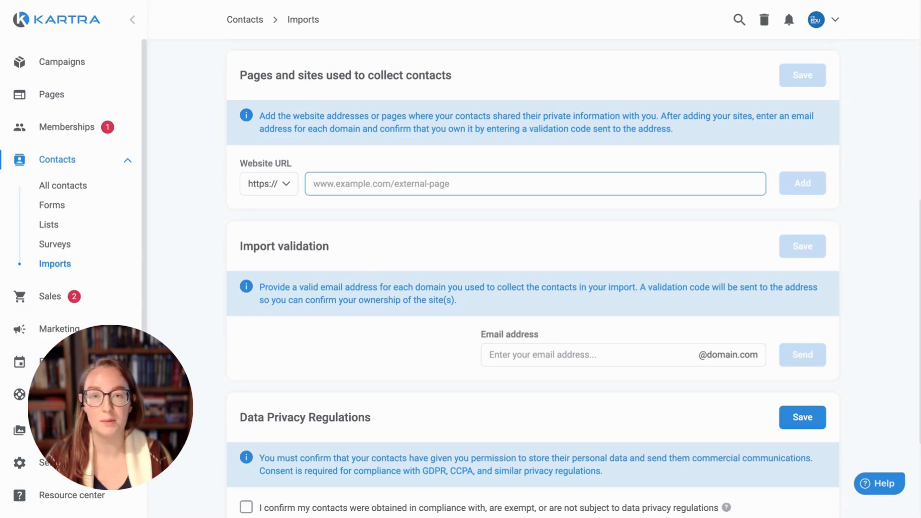
type("genesis")
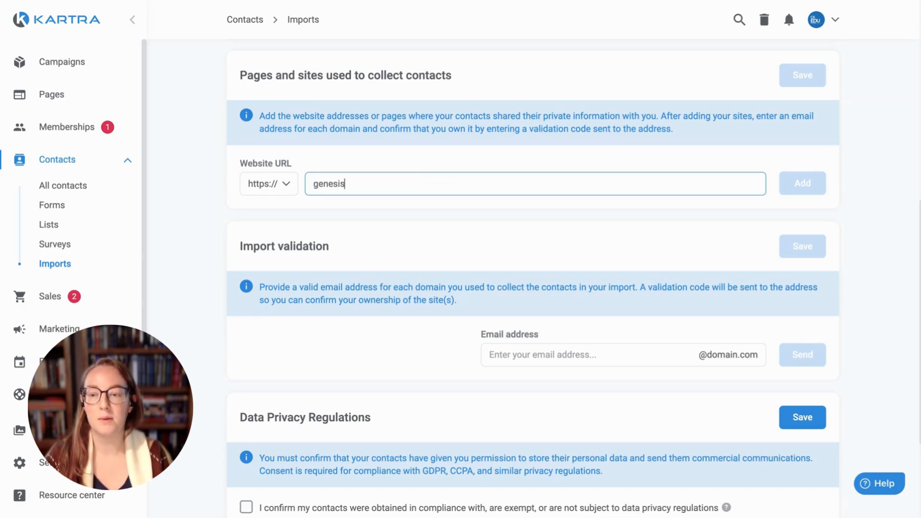
type("digital.co")
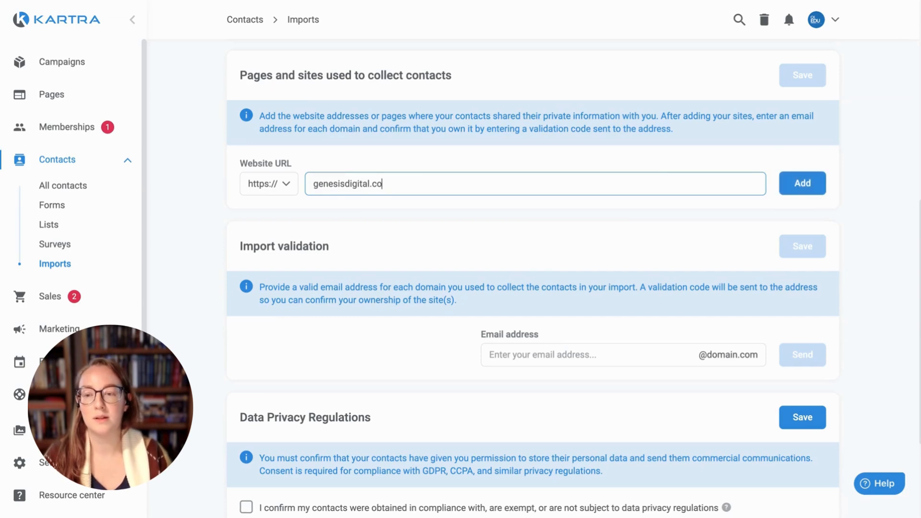
left_click(801, 184)
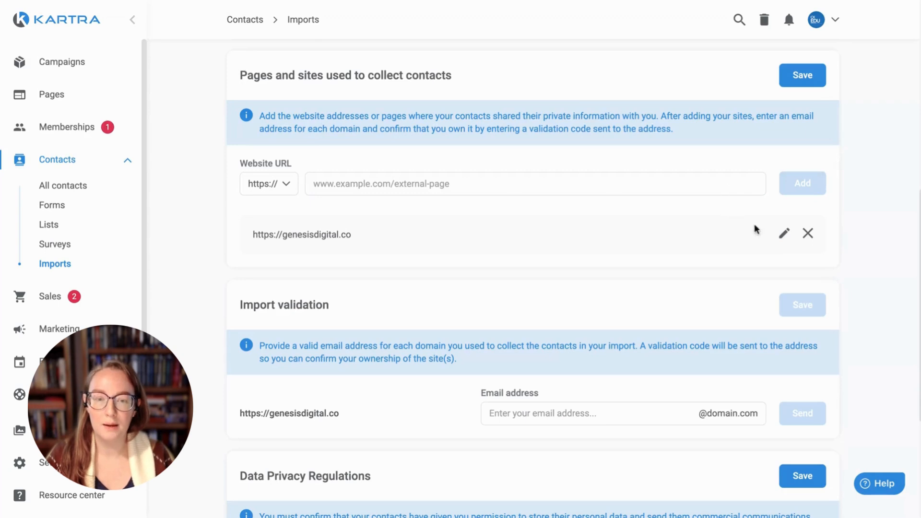
left_click(807, 81)
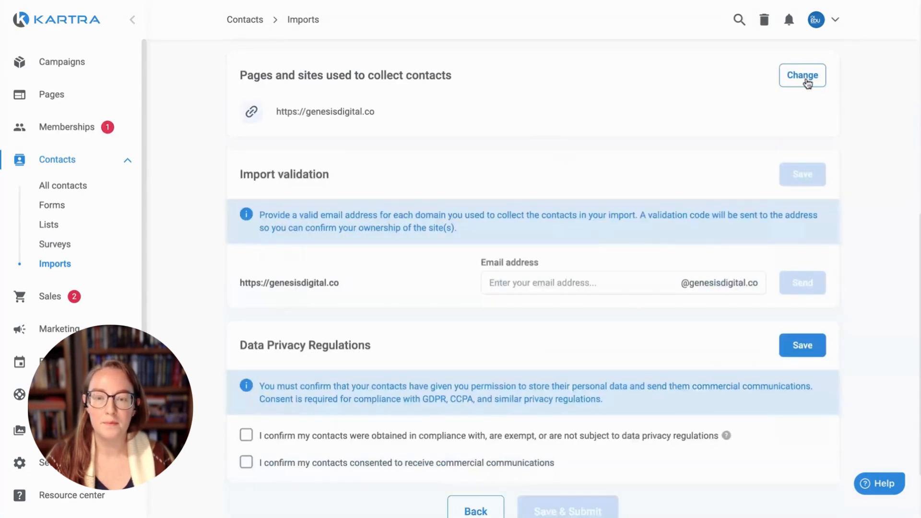
left_click_drag(245, 283, 755, 285)
left_click(755, 285)
left_click(584, 287)
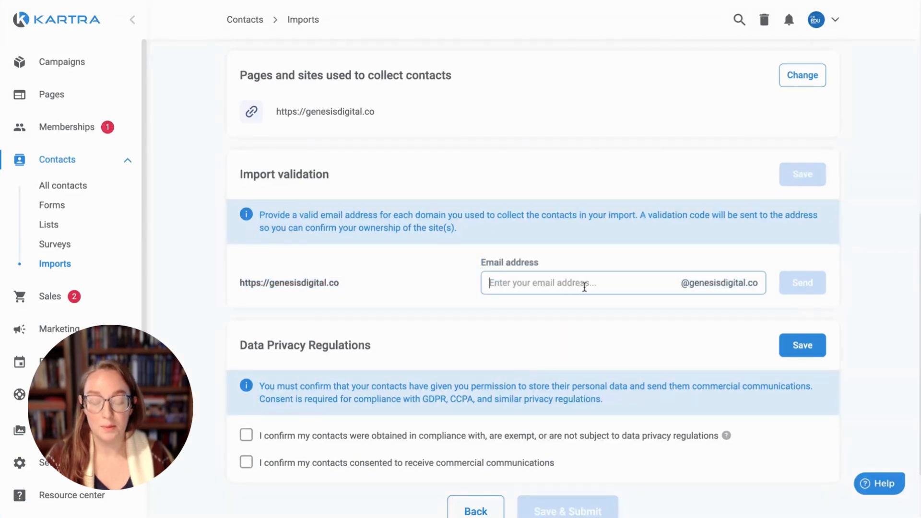
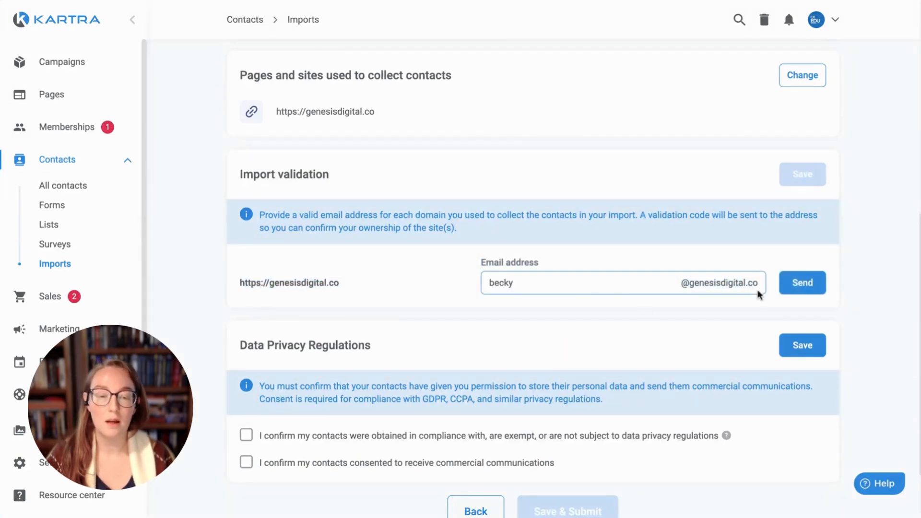
left_click(801, 287)
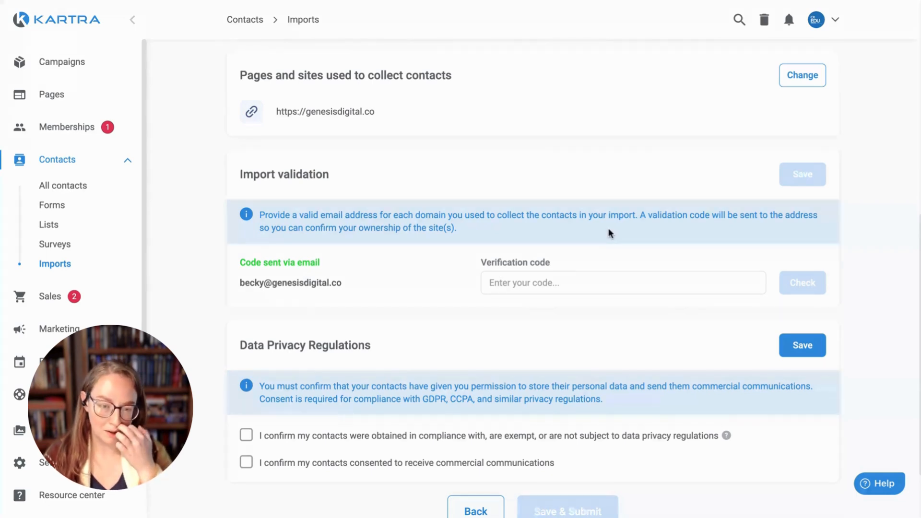
- Paste the emailed code, verify the domain, and save the import validation
left_click(560, 282)
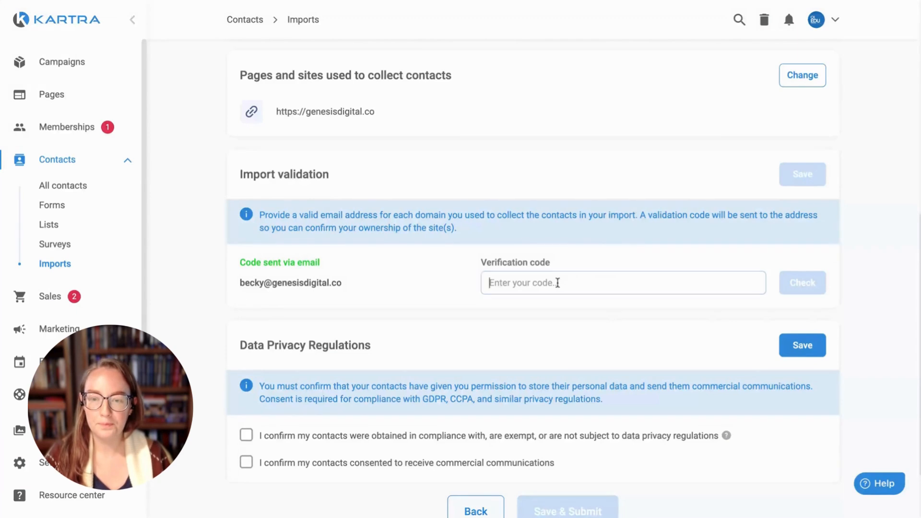
key("ctrl+v")
left_click(796, 283)
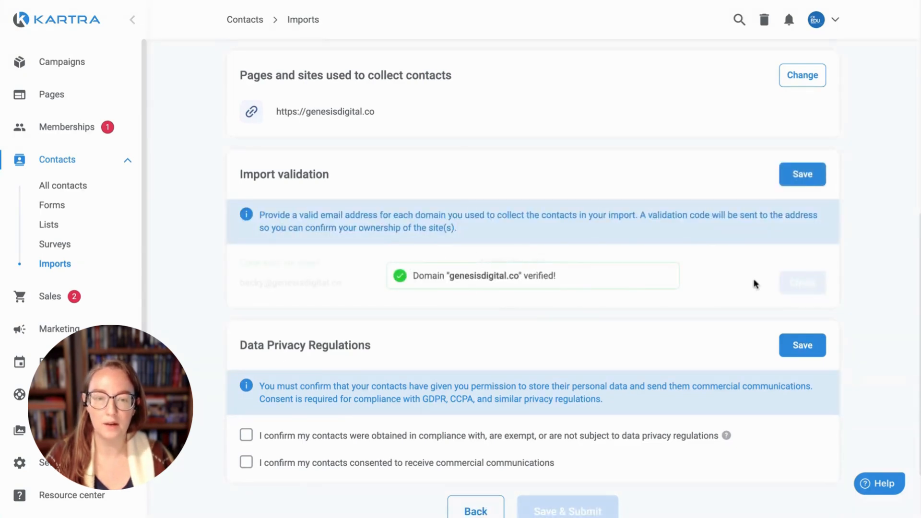
left_click(803, 175)
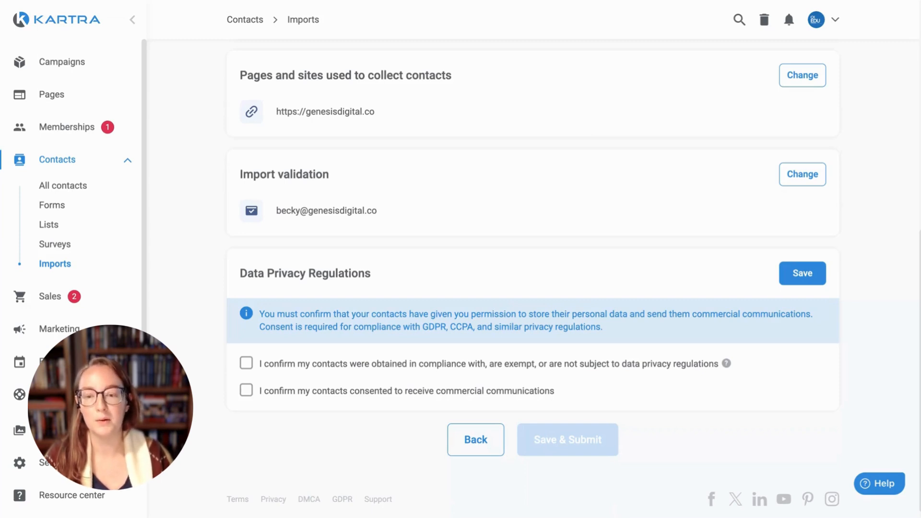
- Tick both data privacy consent confirmations and save them
left_click(246, 363)
left_click(246, 390)
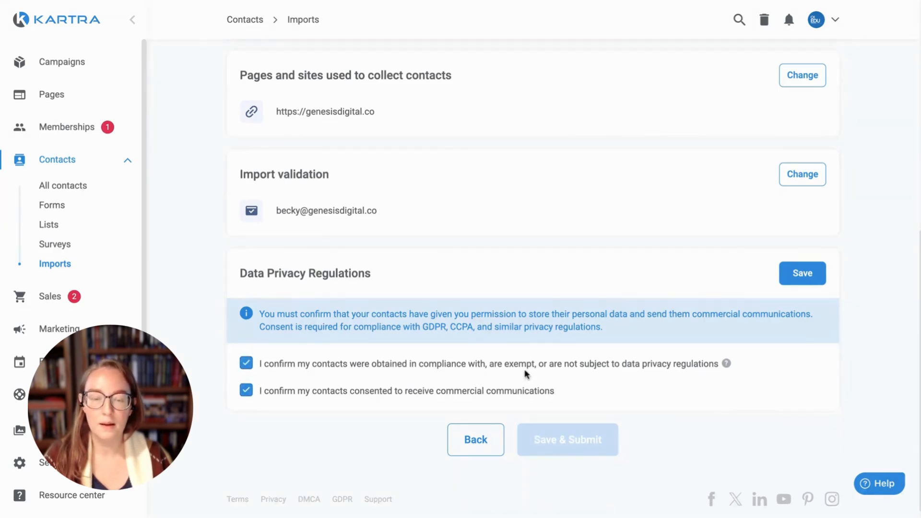
left_click(813, 279)
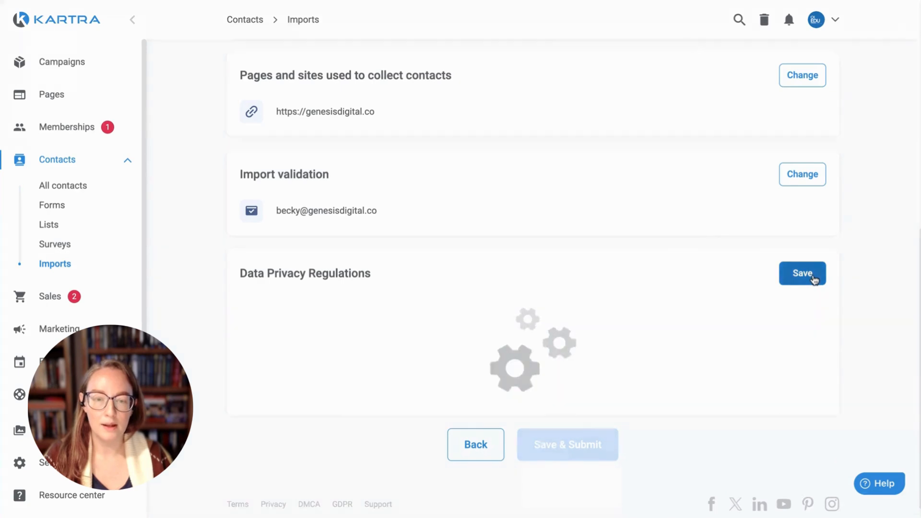
- Save the data collection details and submit the import for review
scroll(831, 314, "up", 5)
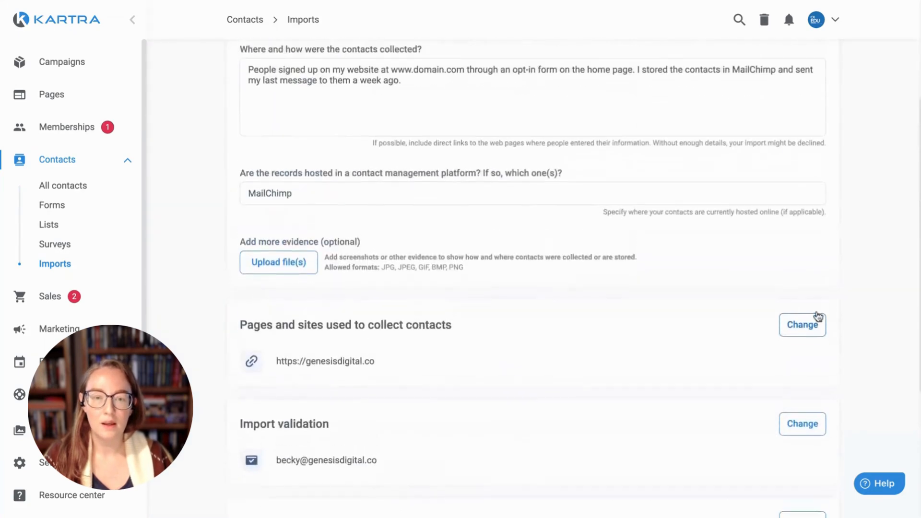
scroll(818, 317, "up", 4)
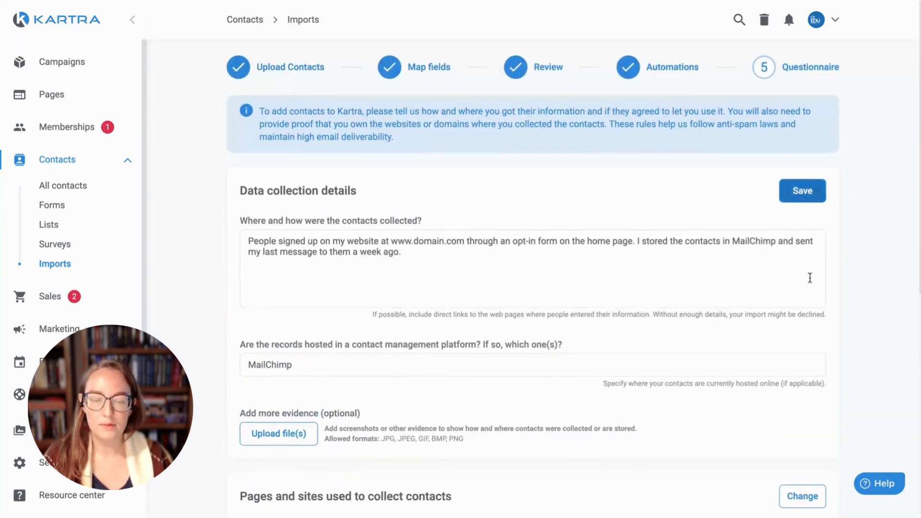
scroll(810, 278, "down", 8)
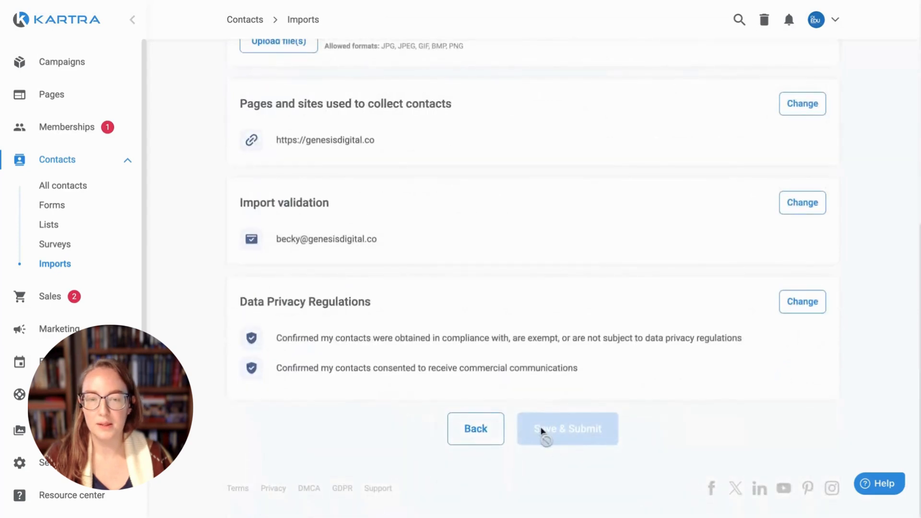
scroll(784, 360, "up", 8)
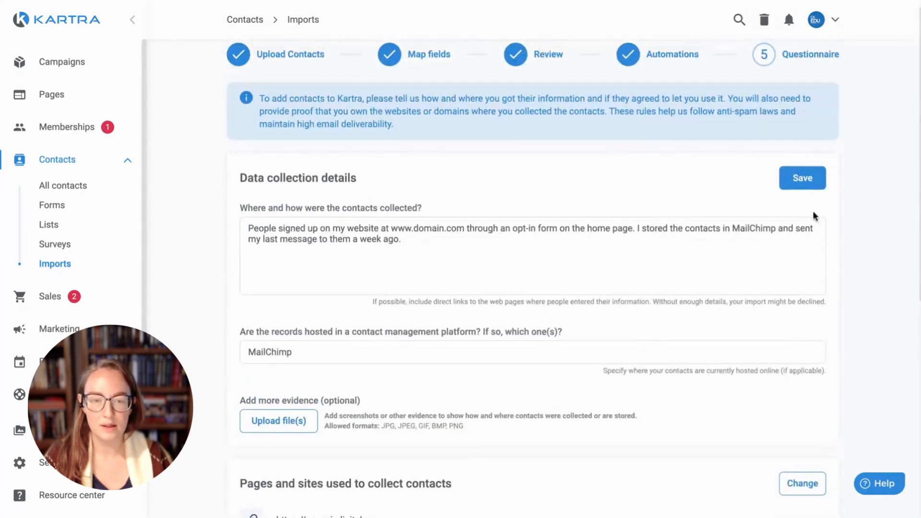
left_click(810, 182)
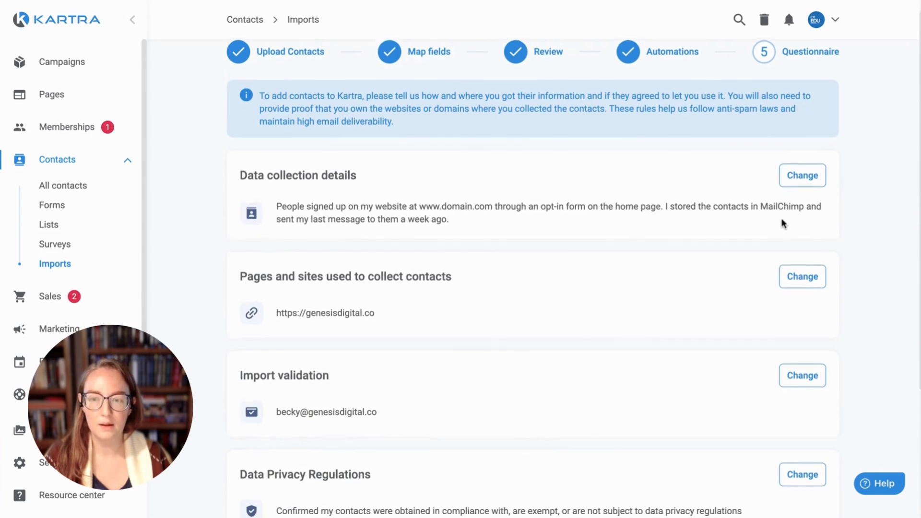
scroll(763, 235, "down", 4)
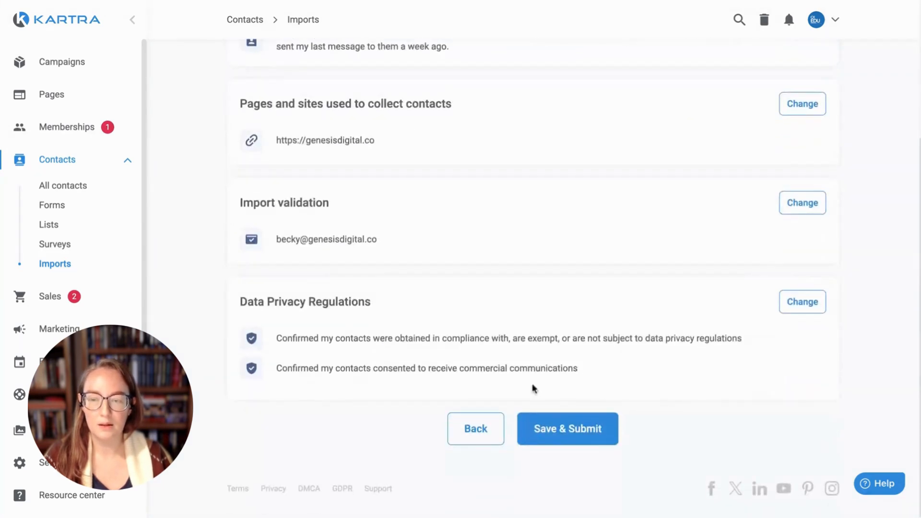
left_click(568, 436)
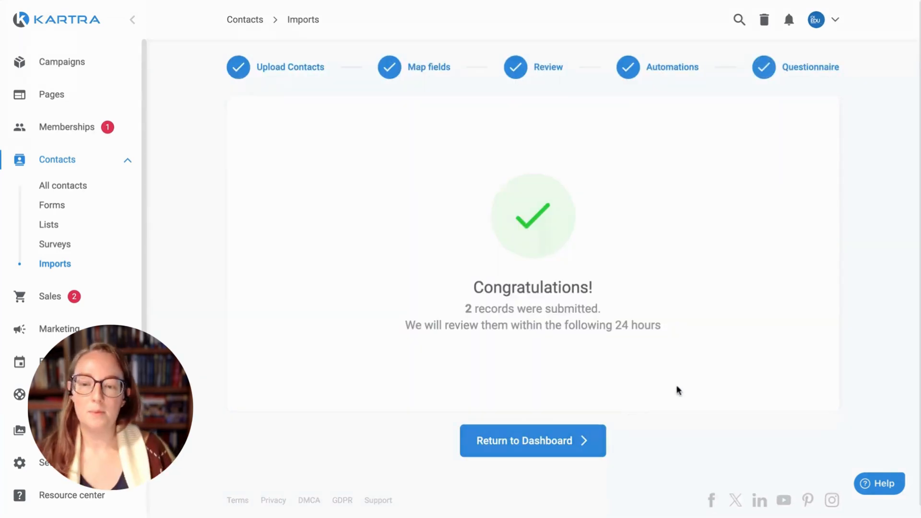
- Review the 24-hour notice for the 2 submitted records, then return to the Imports list
left_click_drag(404, 326, 687, 331)
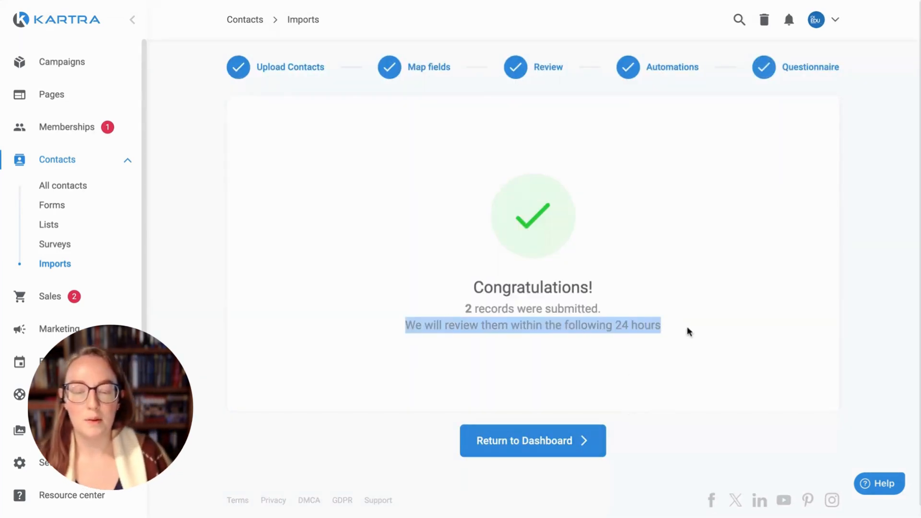
left_click(691, 320)
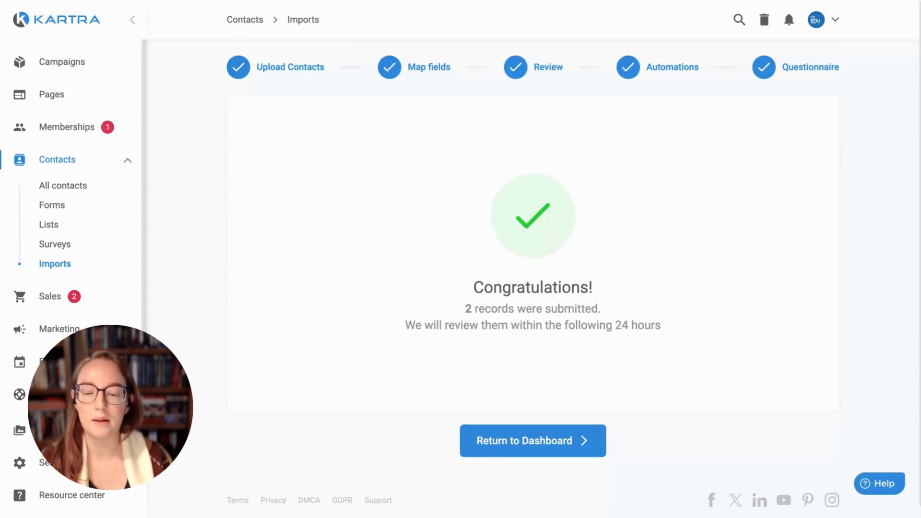
left_click(555, 444)
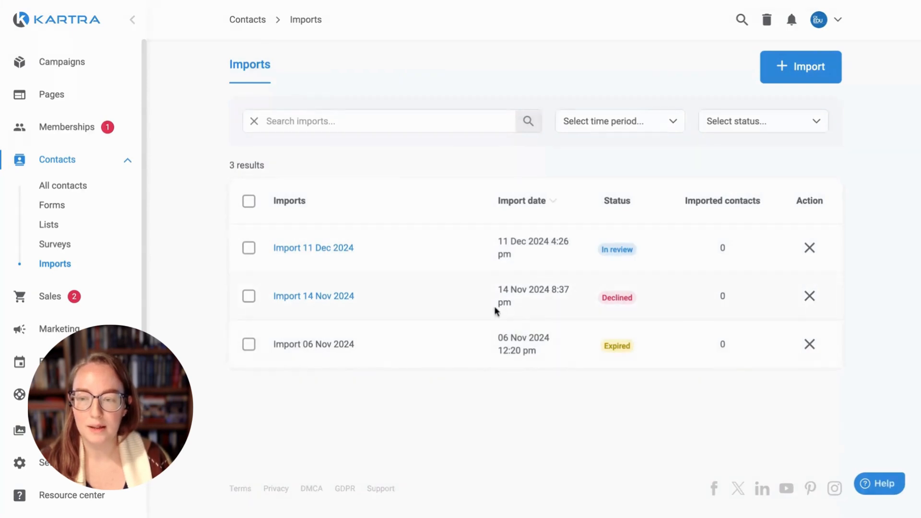